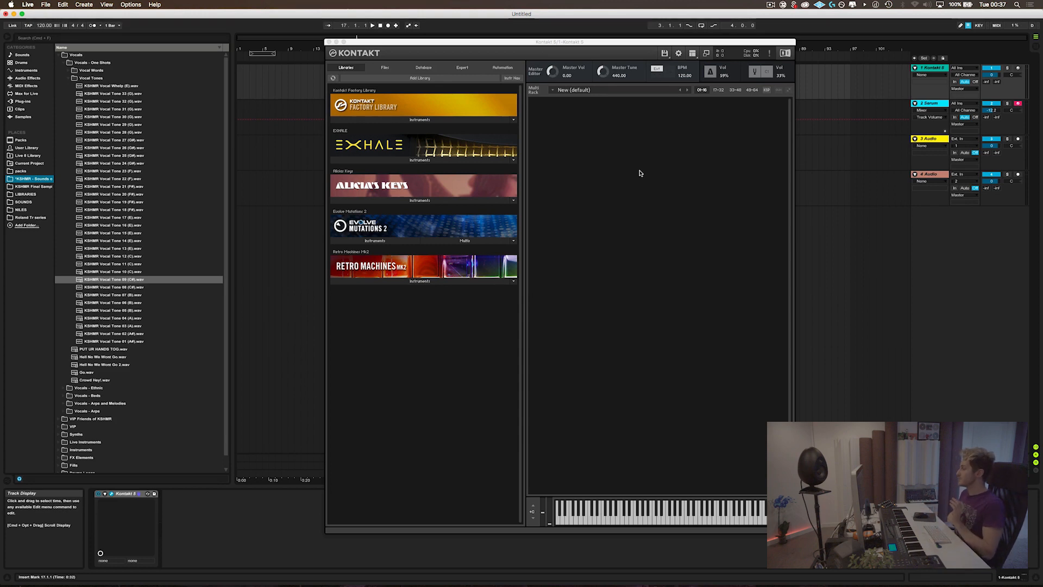
- Load the sample KSHMR Vocal Tone 09 (C#) into Kontakt as an instrument and record-arm the Kontakt track
{"action": "left_click", "coordinate": [115, 281]}
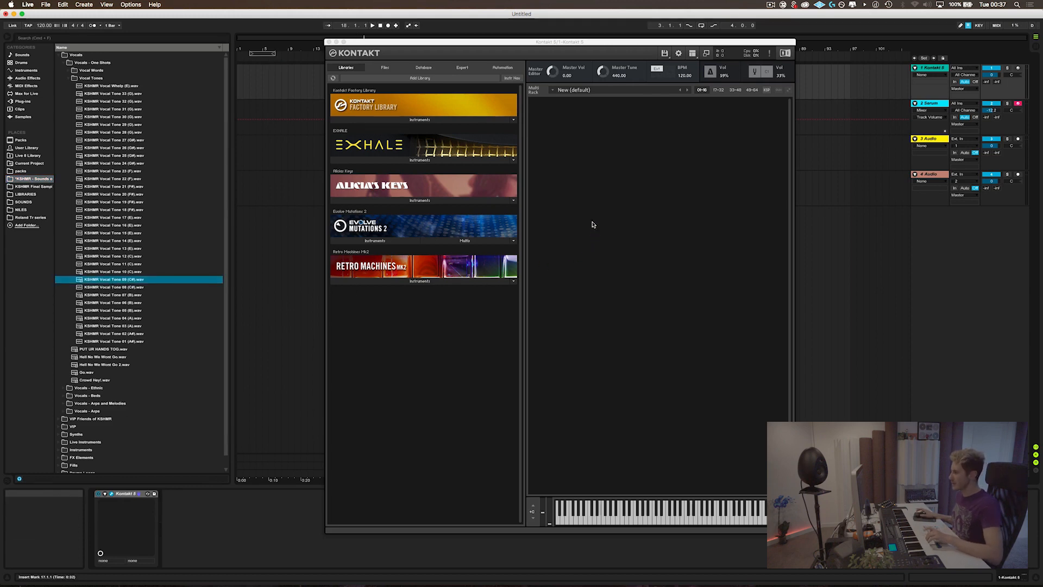
{"action": "left_click_drag", "start_coordinate": [115, 280], "coordinate": [593, 224]}
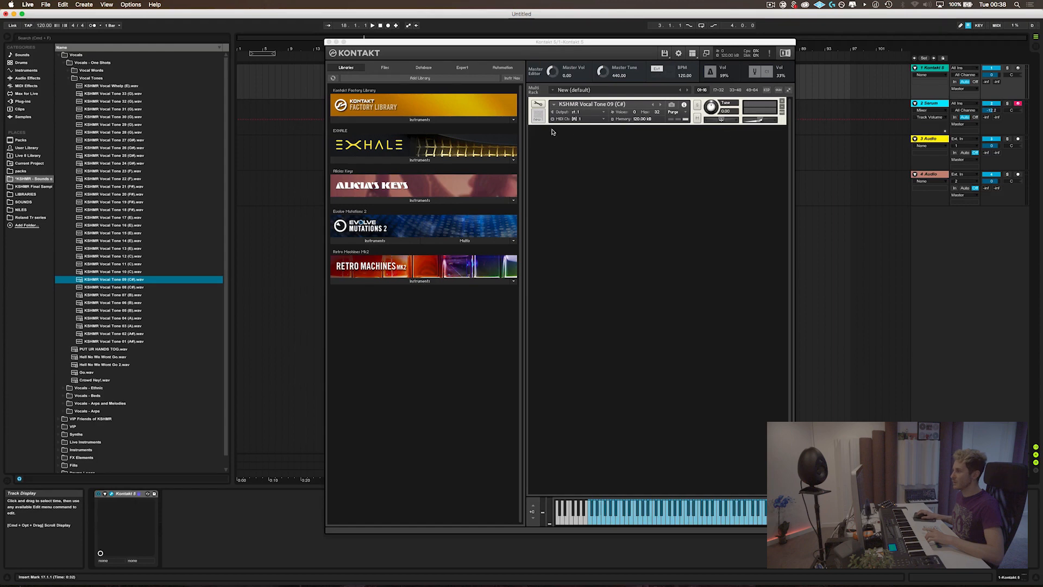
{"action": "left_click", "coordinate": [1018, 68]}
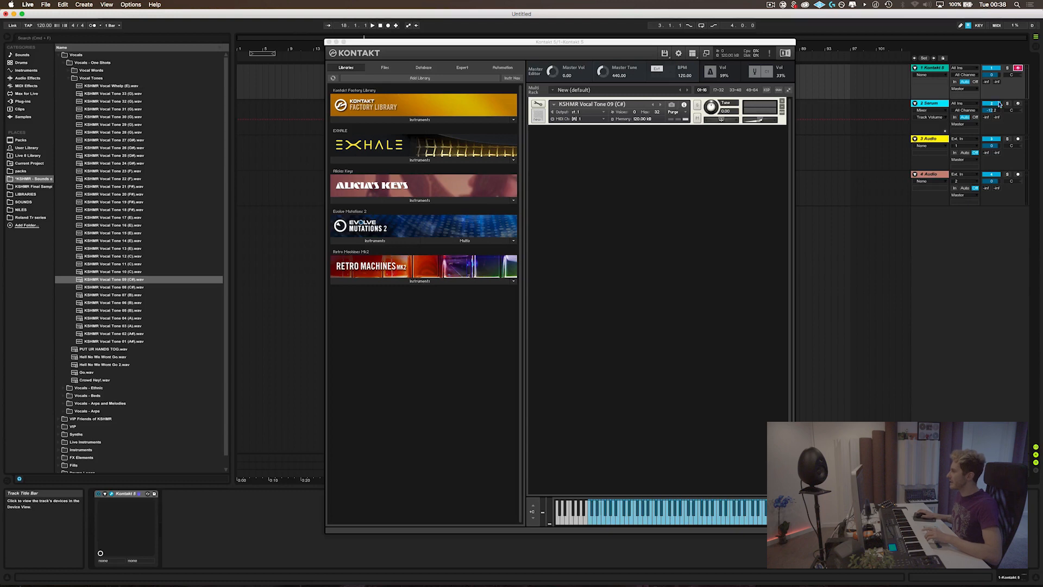
- Record-arm the Serum track together with the Kontakt track so both instruments play at once
{"action": "left_click", "coordinate": [932, 103]}
{"action": "left_click", "coordinate": [1018, 103]}
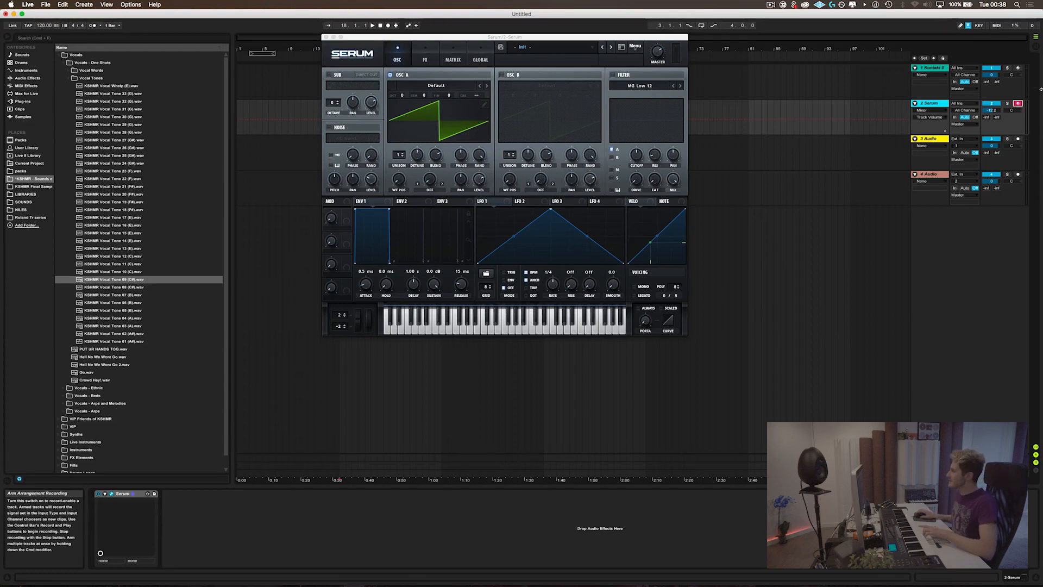
{"action": "left_click", "coordinate": [1018, 70]}
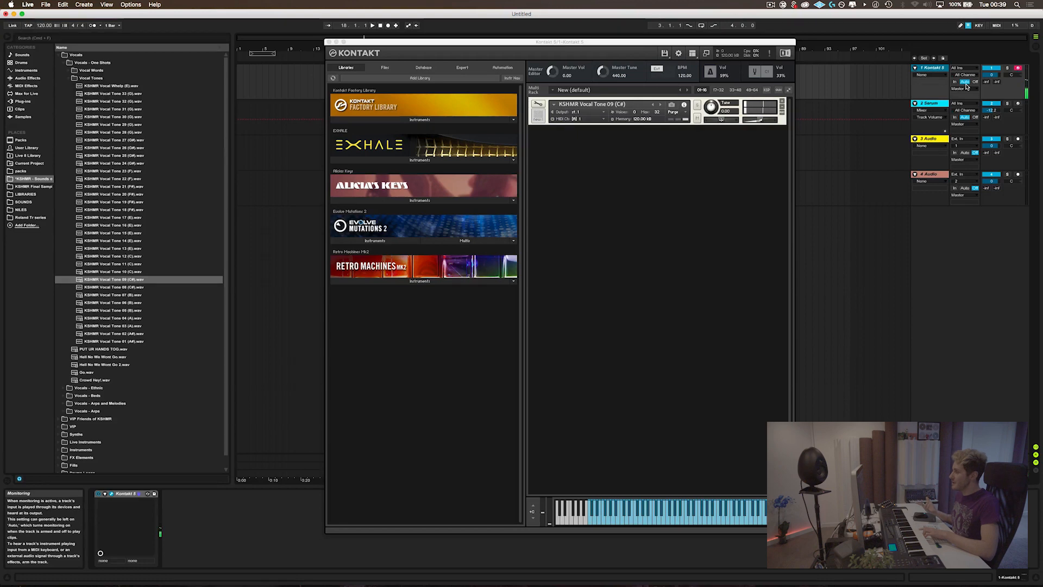
{"action": "left_click", "coordinate": [462, 58]}
{"action": "left_click", "coordinate": [1018, 104]}
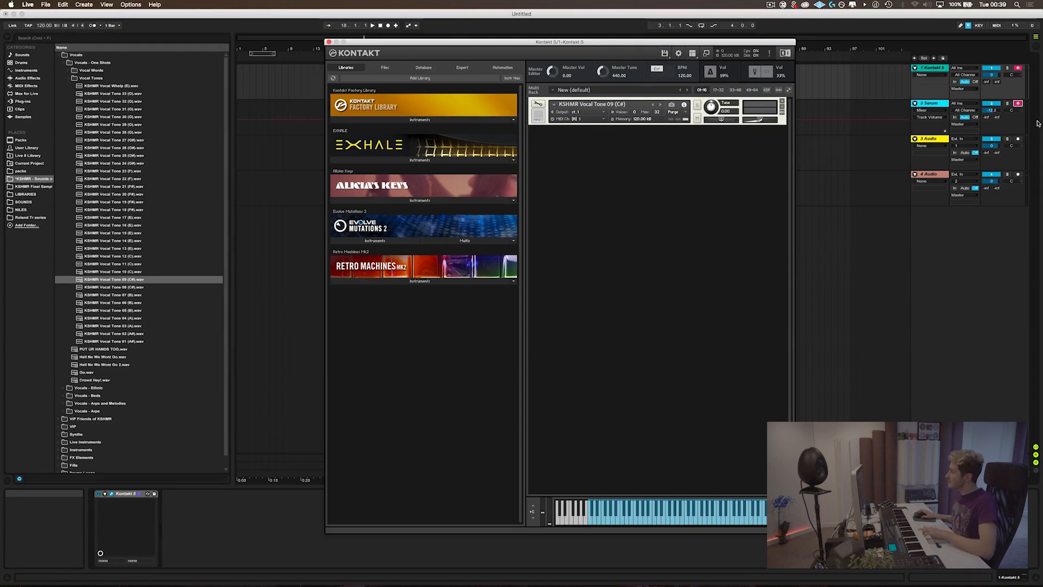
- Open the vocal tone instrument for editing in Kontakt and disarm the Serum track
{"action": "left_click", "coordinate": [541, 105]}
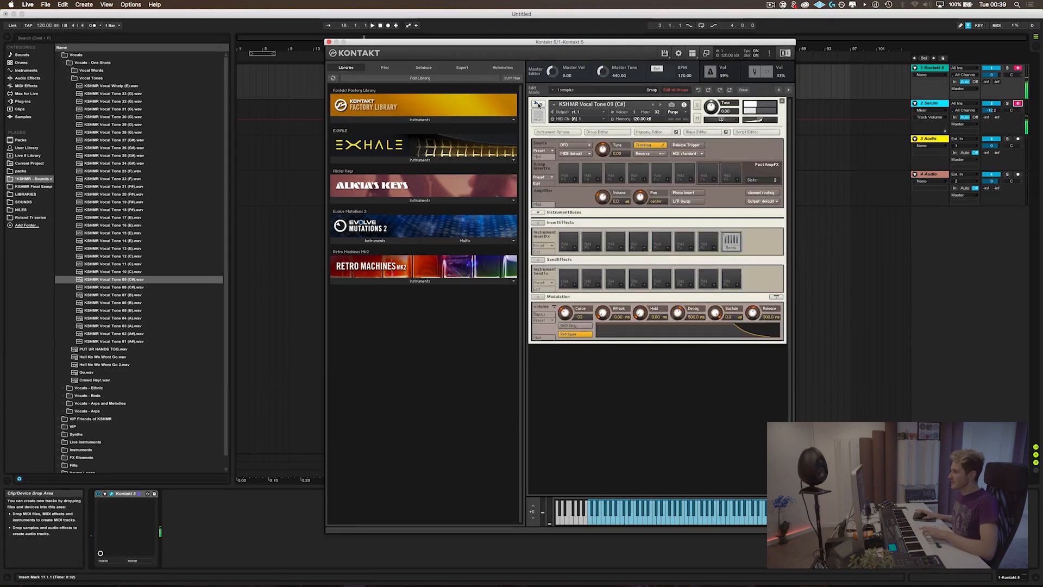
{"action": "left_click", "coordinate": [539, 104]}
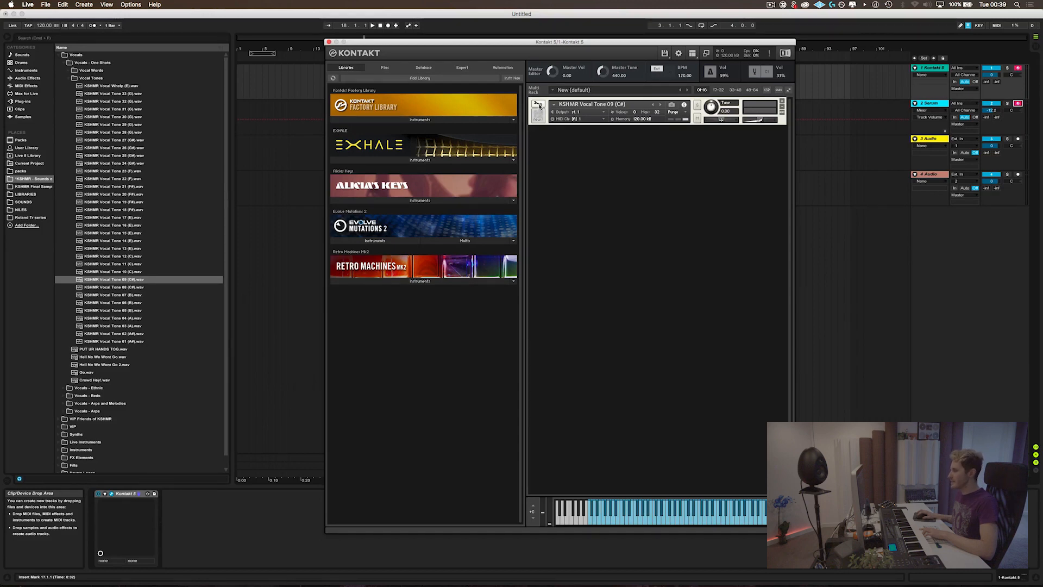
{"action": "left_click", "coordinate": [539, 105]}
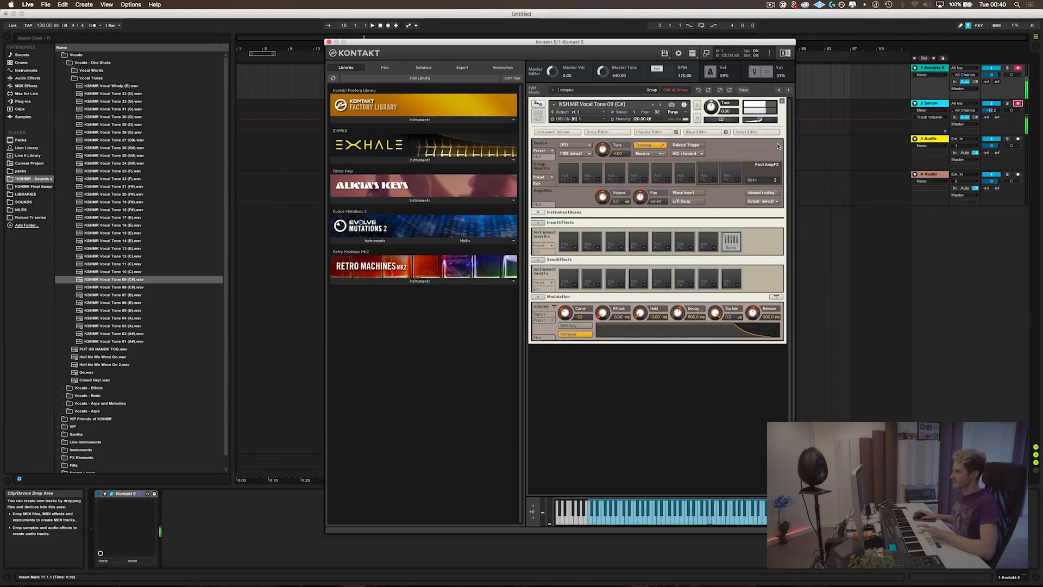
{"action": "left_click", "coordinate": [1018, 103]}
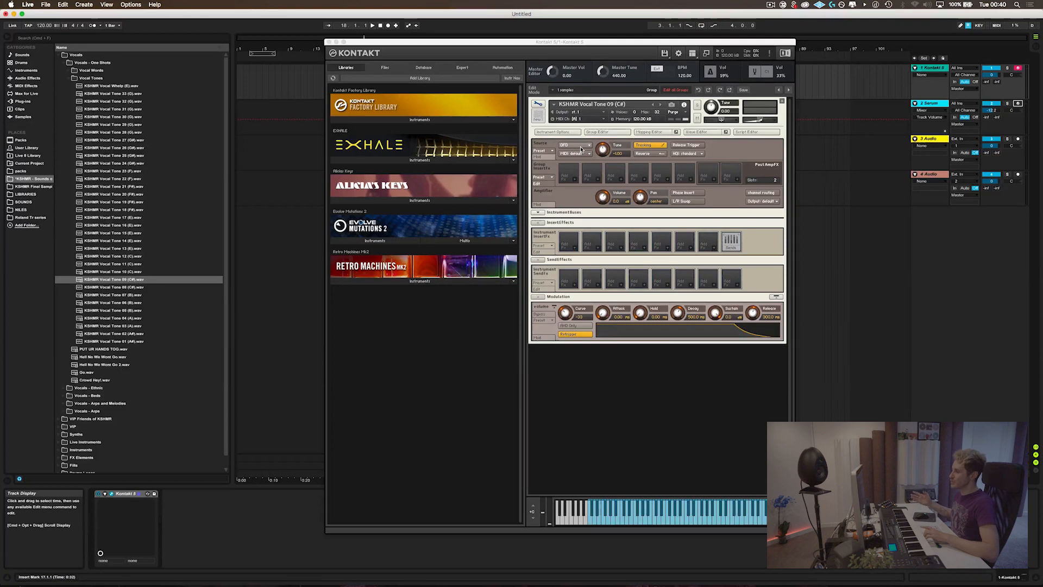
- Switch the vocal tone instrument's source playback mode to Time Machine Pro
{"action": "left_click", "coordinate": [580, 149]}
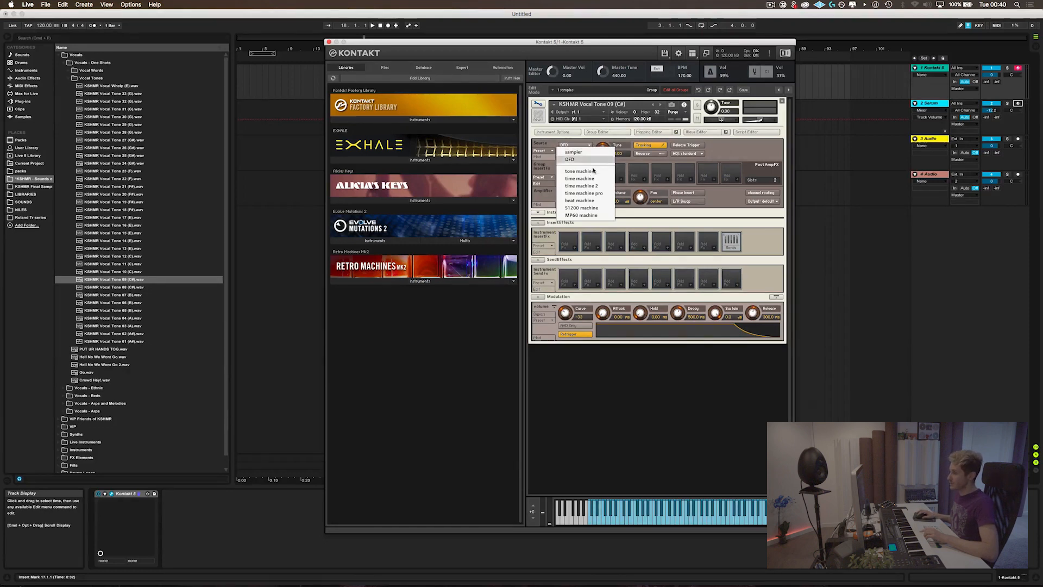
{"action": "left_click", "coordinate": [737, 145]}
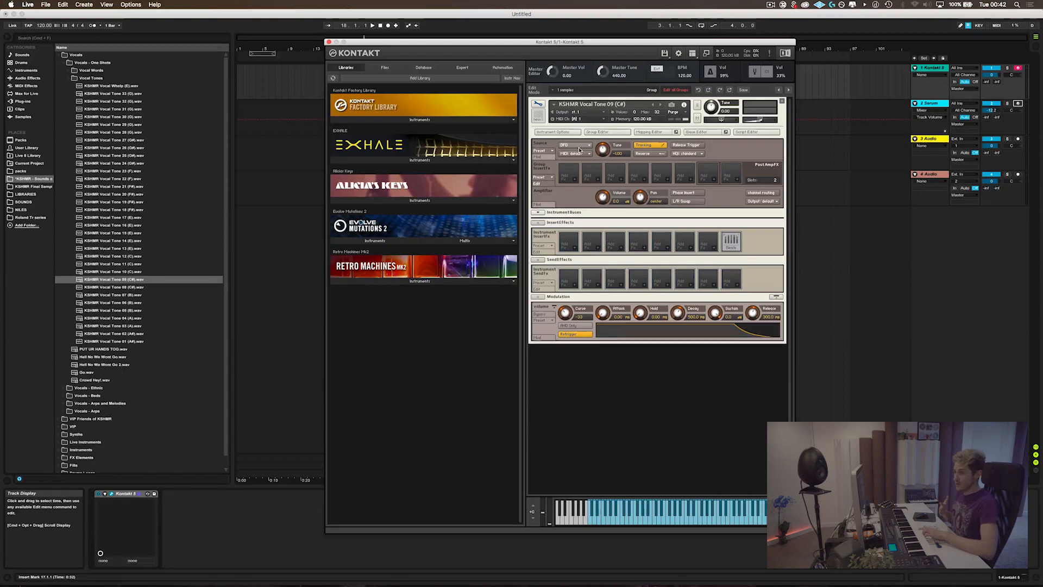
{"action": "left_click", "coordinate": [580, 154]}
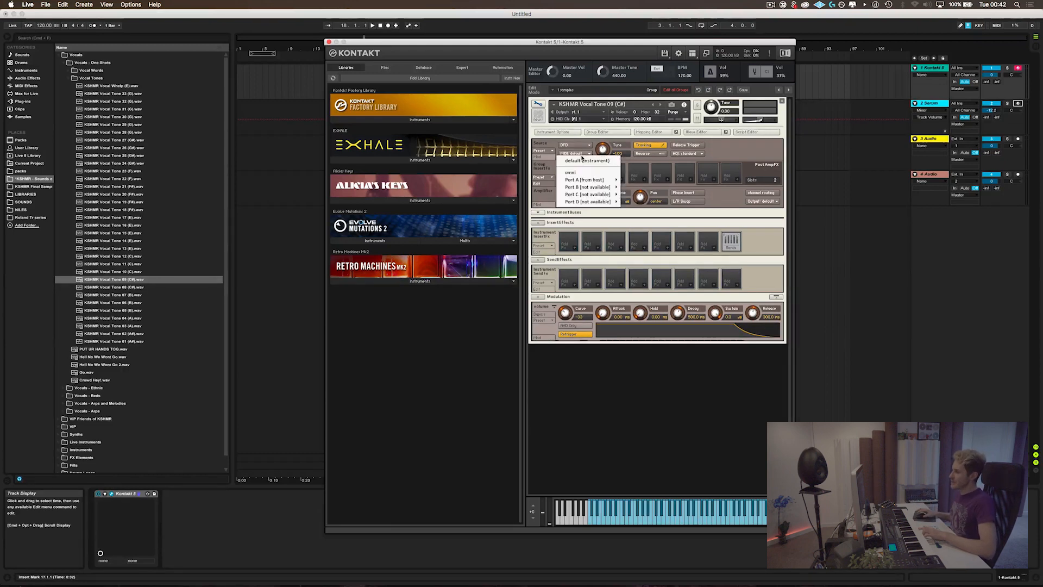
{"action": "left_click", "coordinate": [574, 145]}
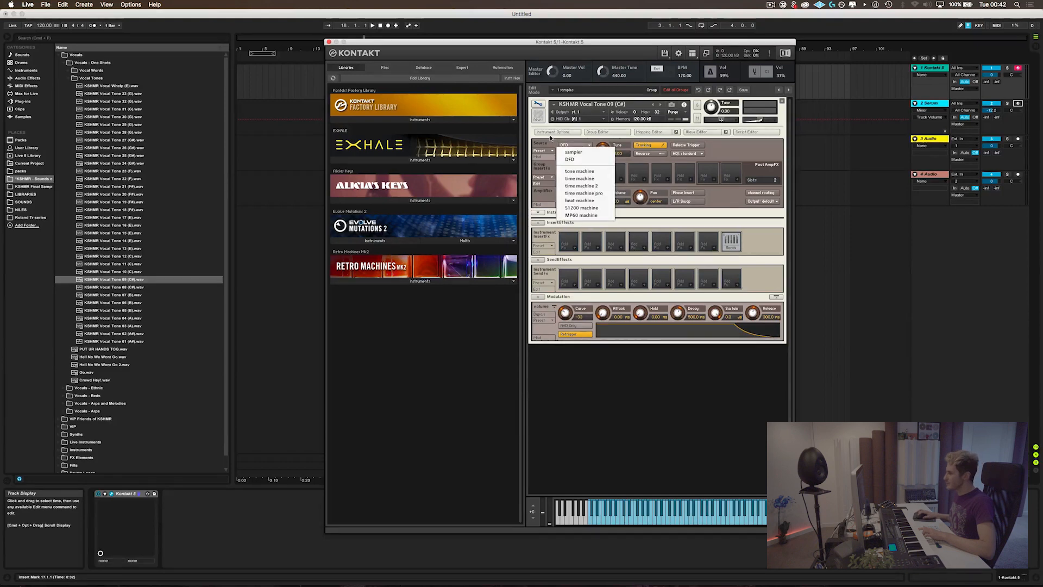
{"action": "left_click", "coordinate": [550, 138]}
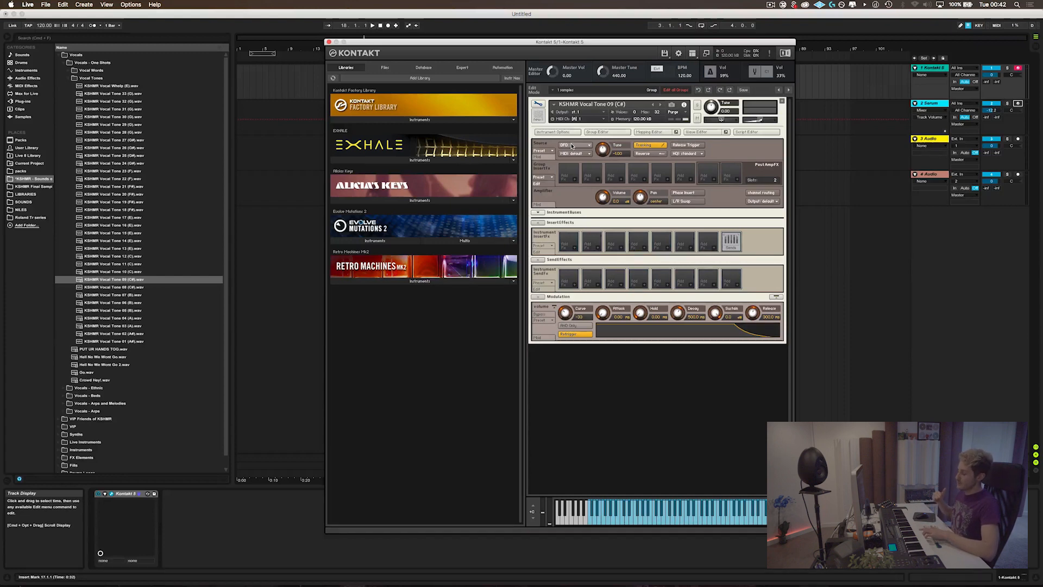
{"action": "left_click", "coordinate": [572, 146]}
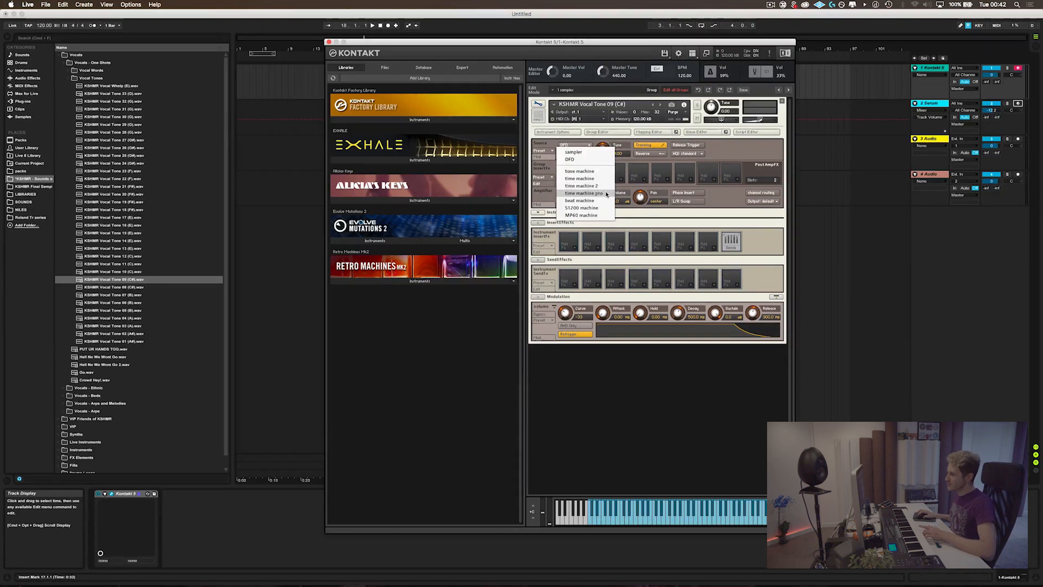
{"action": "left_click", "coordinate": [604, 194]}
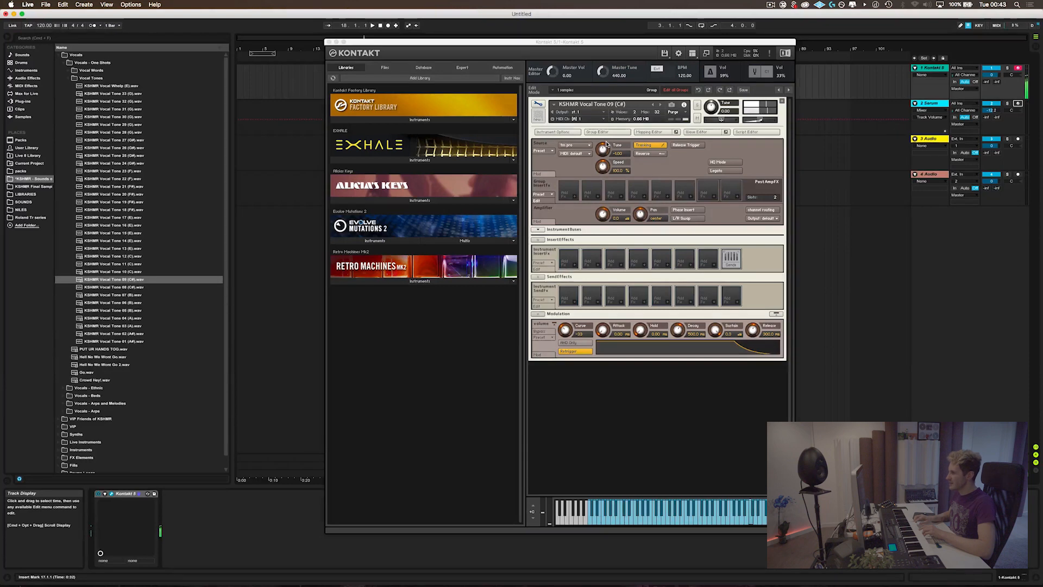
- Change the source playback mode to Time Machine 2 and adjust its Speed
{"action": "left_click", "coordinate": [577, 144]}
{"action": "left_click", "coordinate": [579, 144]}
{"action": "left_click", "coordinate": [579, 144]}
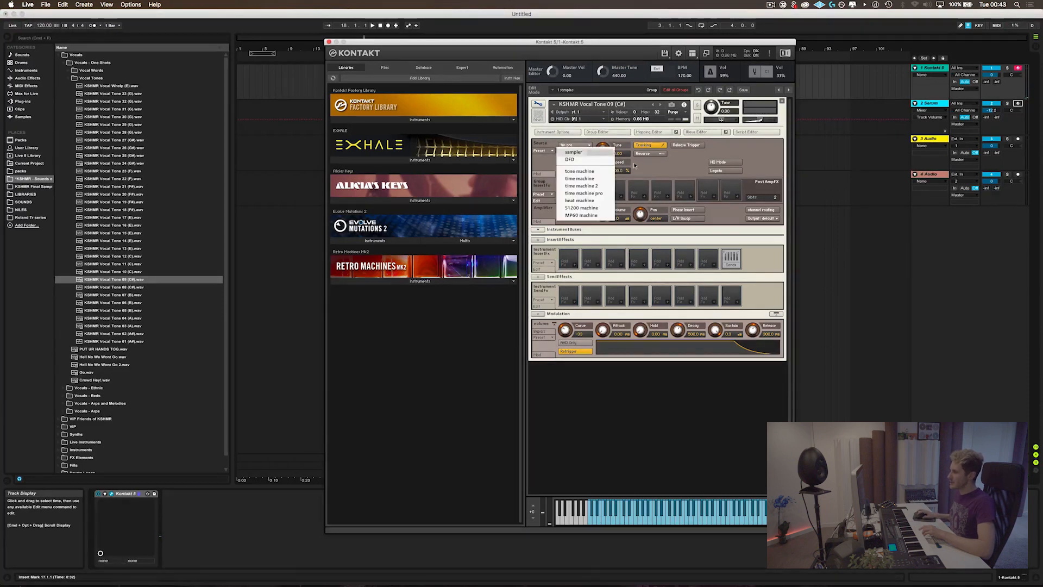
{"action": "left_click", "coordinate": [603, 187]}
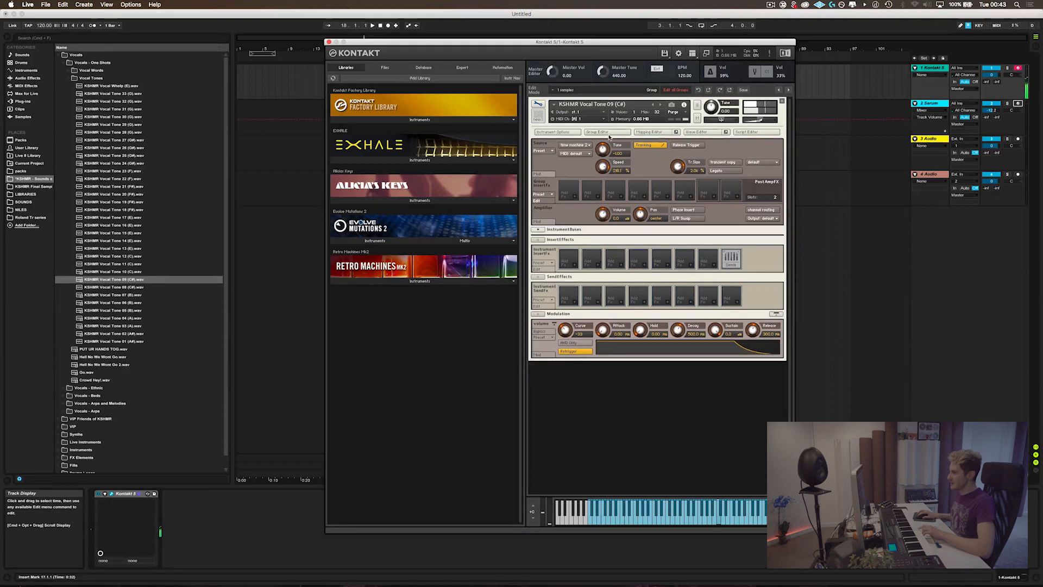
{"action": "mouse_move", "coordinate": [600, 174]}
{"action": "left_mouse_down"}
{"action": "mouse_move", "coordinate": [596, 197]}
{"action": "mouse_move", "coordinate": [593, 174]}
{"action": "left_mouse_up"}
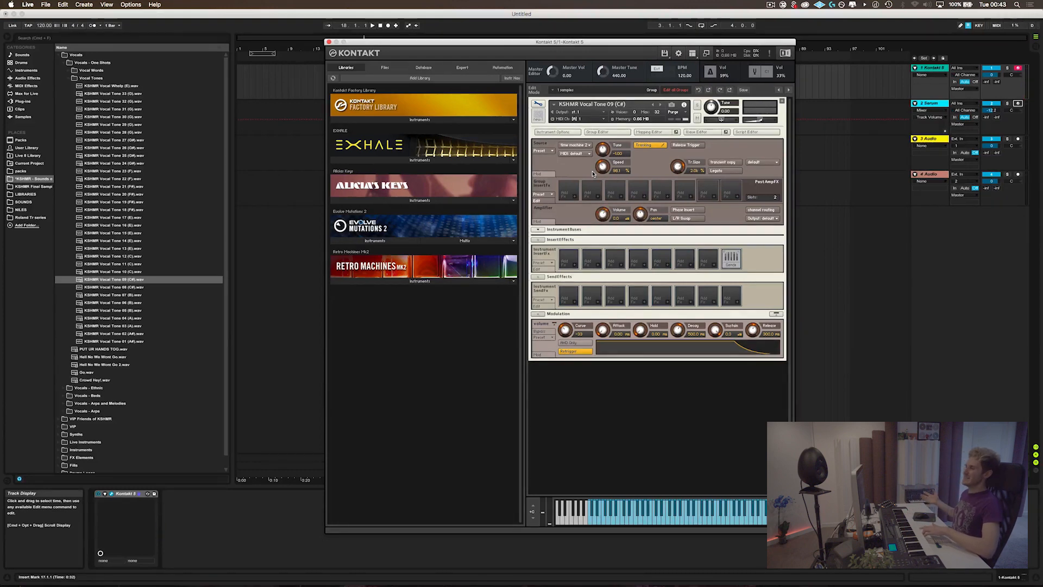
- Try the Sampler source mode, and switch the source to MP60 machine
{"action": "left_click", "coordinate": [580, 145]}
{"action": "left_click", "coordinate": [584, 154]}
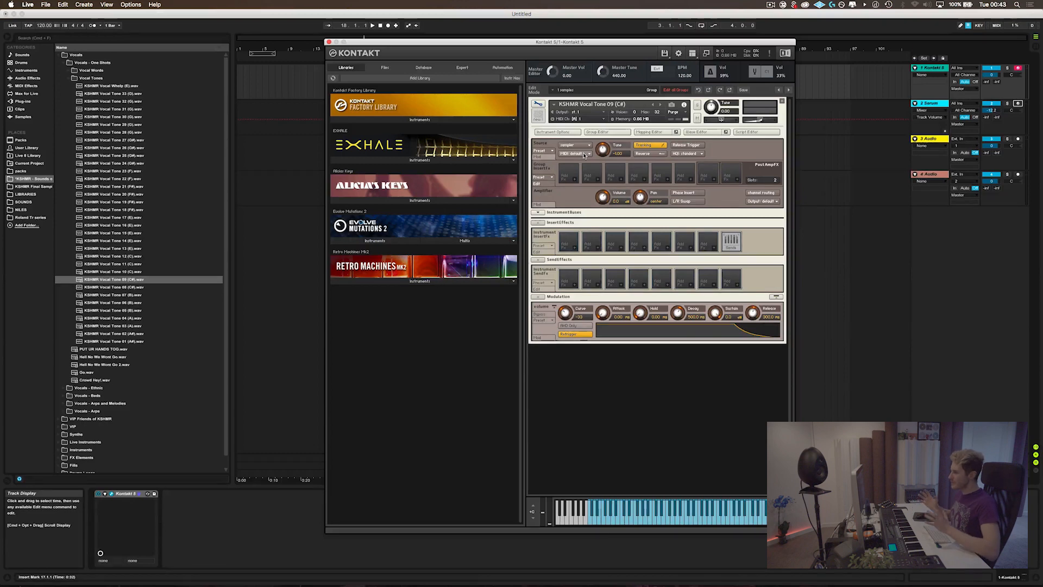
{"action": "left_click", "coordinate": [575, 145]}
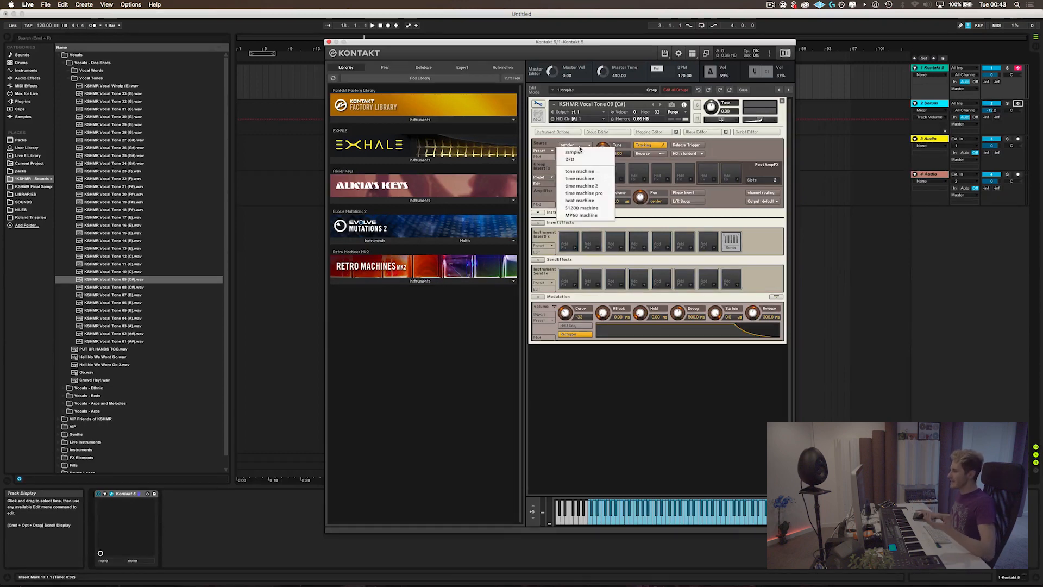
{"action": "left_click", "coordinate": [592, 215]}
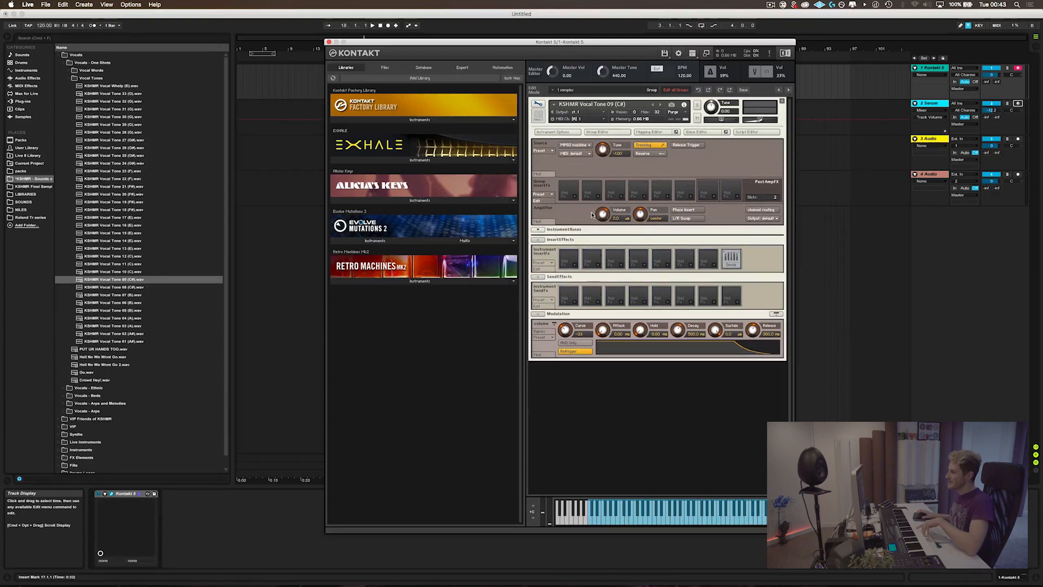
{"action": "left_click", "coordinate": [575, 145]}
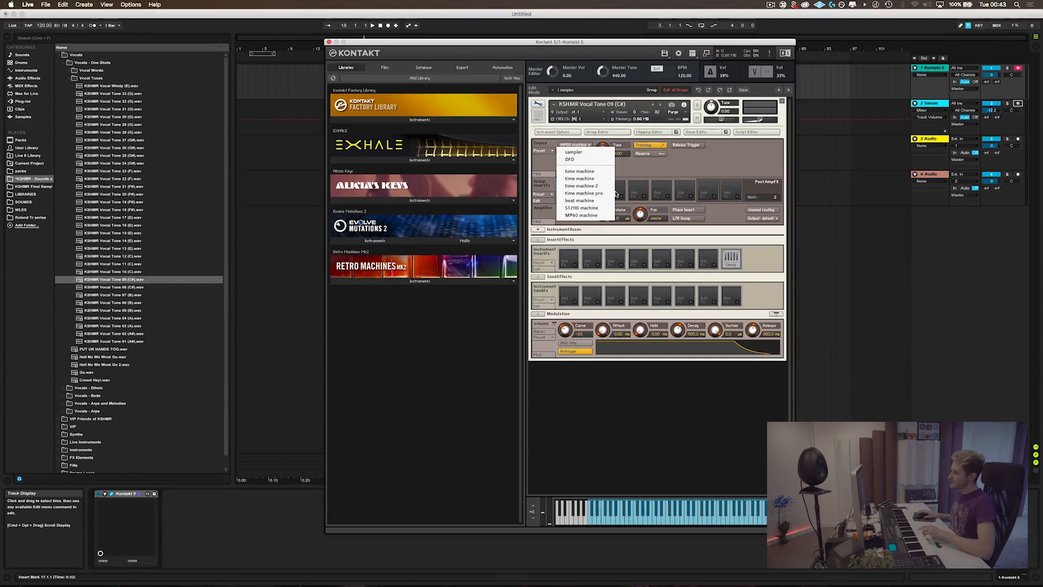
{"action": "left_click", "coordinate": [594, 216]}
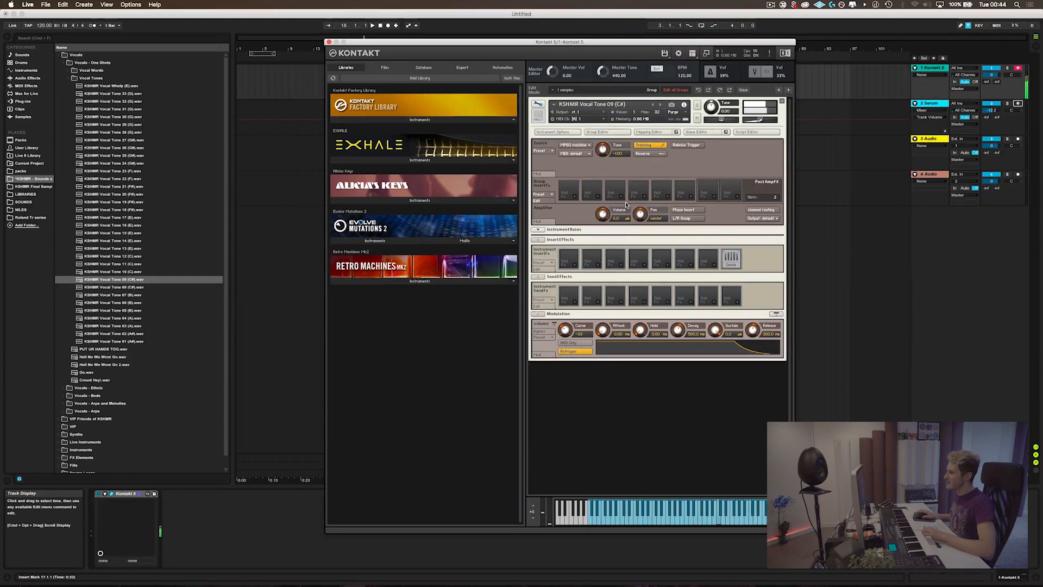
- Change the source playback mode to Sampler and return it to DFD
{"action": "left_click", "coordinate": [586, 145]}
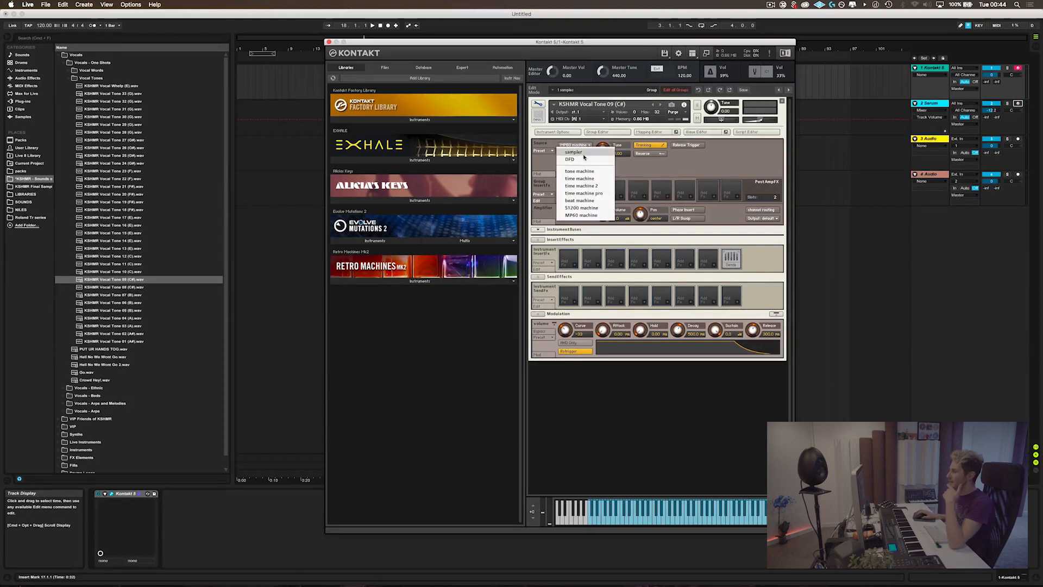
{"action": "left_click", "coordinate": [574, 152]}
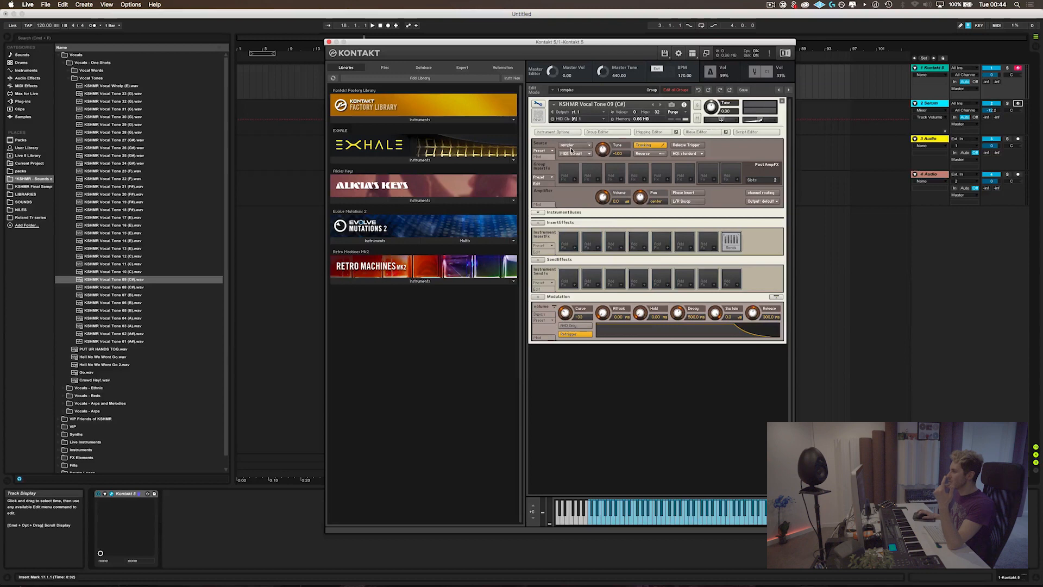
{"action": "left_click", "coordinate": [573, 146]}
{"action": "left_click", "coordinate": [585, 158]}
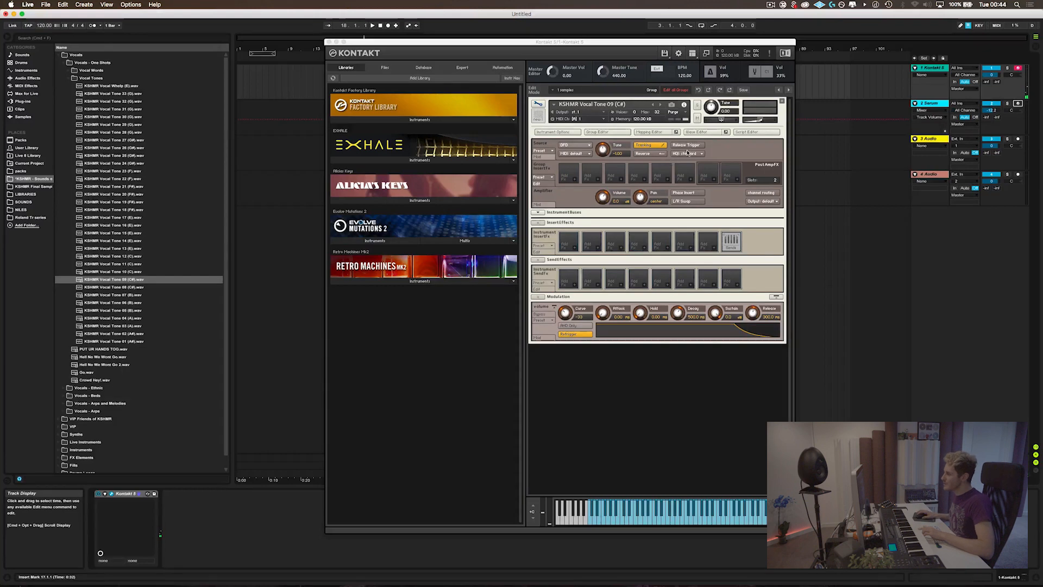
- Try the perfect HQI interpolation quality for the source and set it back to standard
{"action": "left_click", "coordinate": [688, 154]}
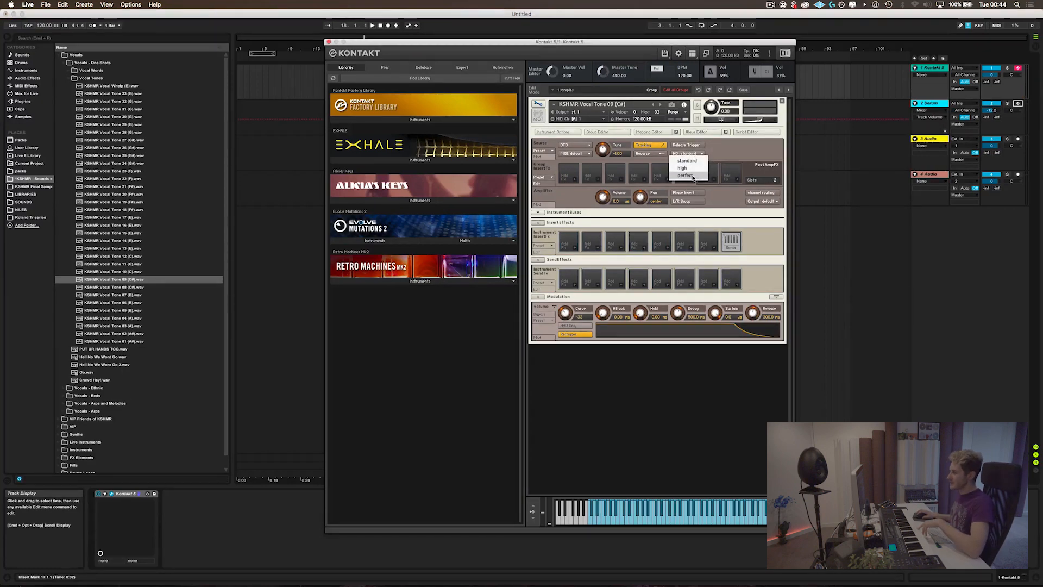
{"action": "left_click", "coordinate": [692, 176]}
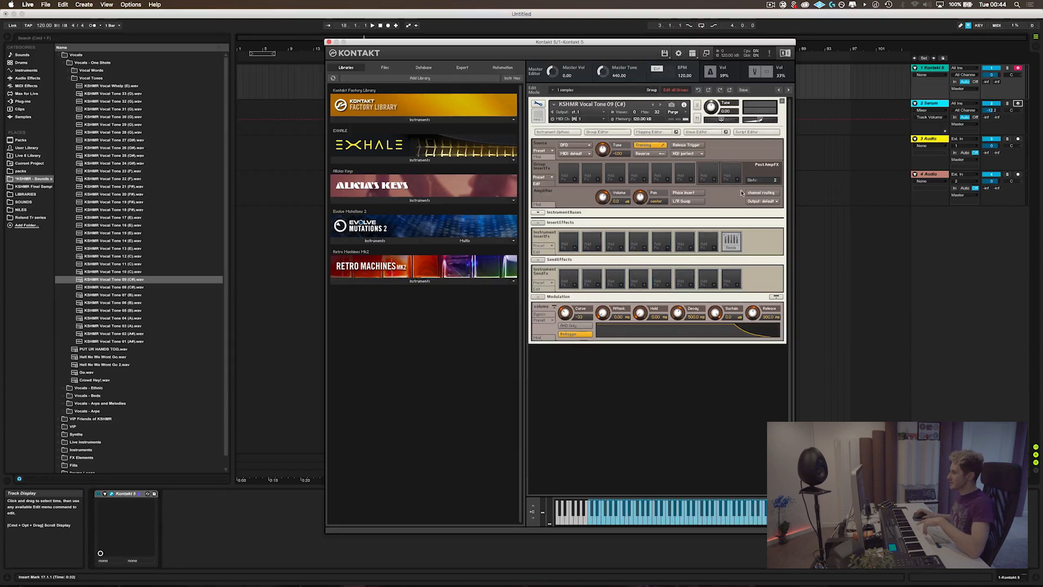
{"action": "left_click", "coordinate": [686, 154]}
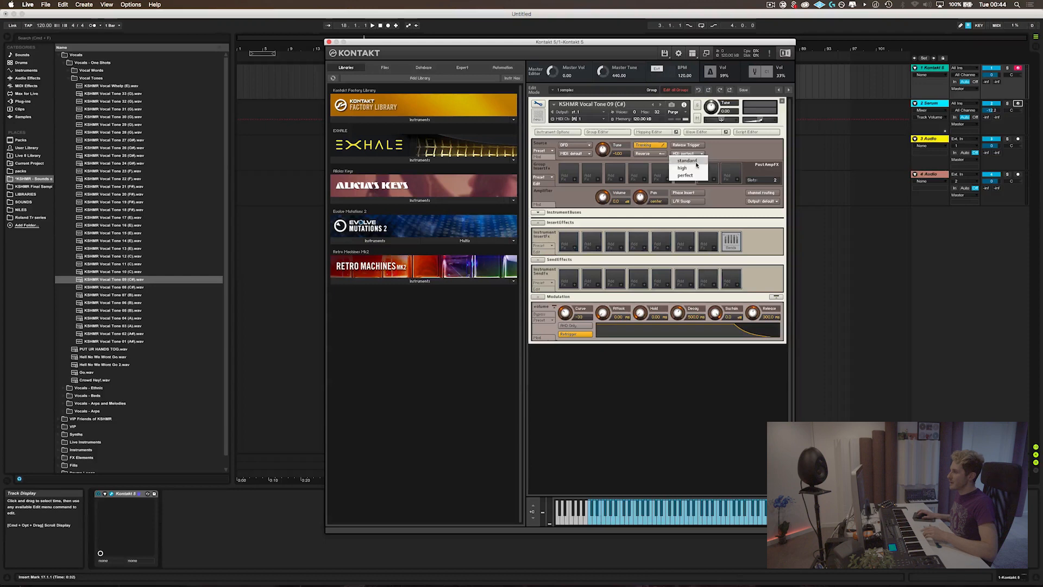
{"action": "left_click", "coordinate": [697, 162]}
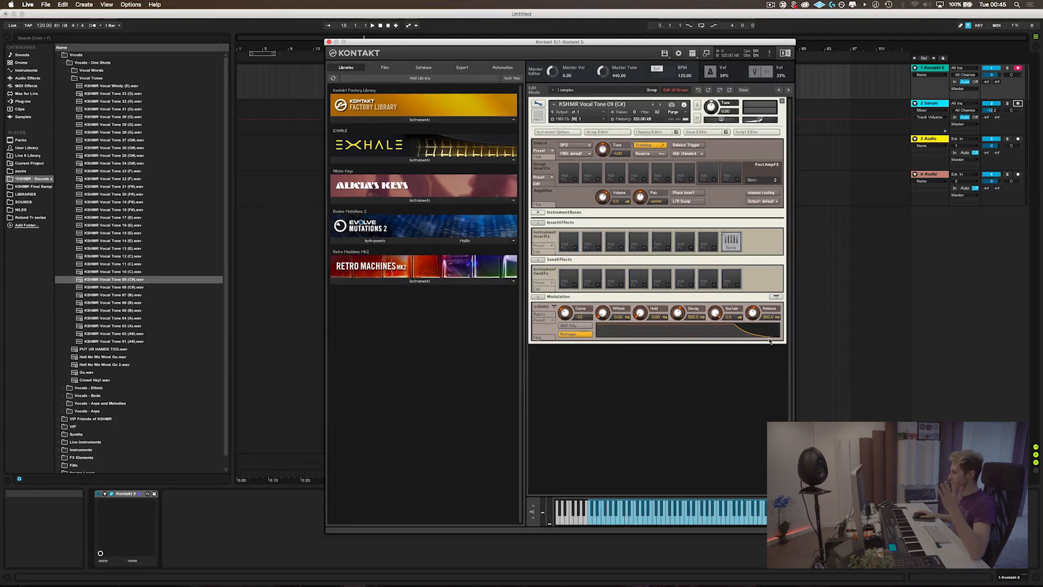
- Close and reopen the vocal tone instrument's editor, and show the Source module's modulation settings
{"action": "left_click", "coordinate": [539, 103]}
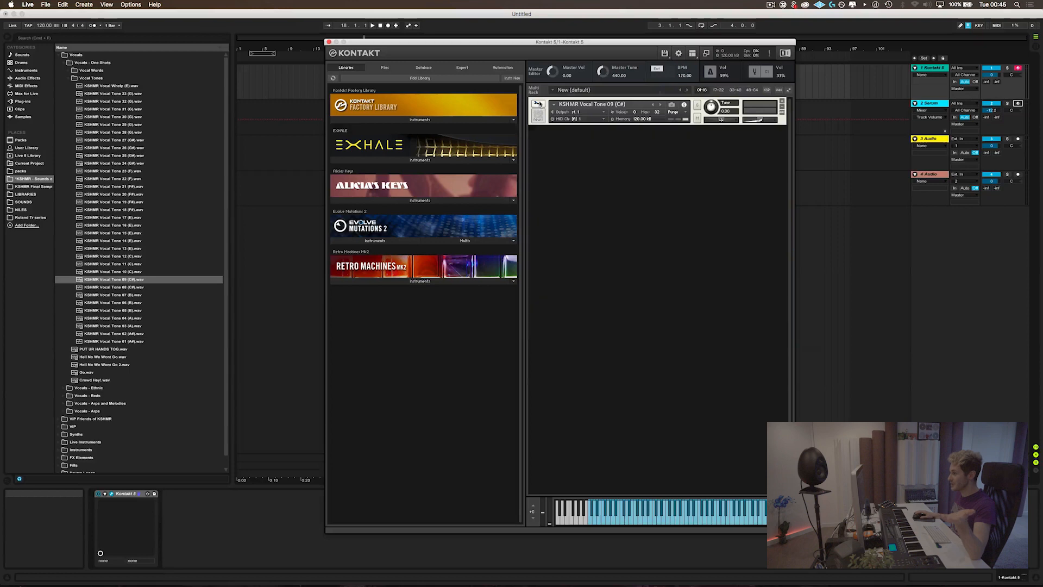
{"action": "left_click", "coordinate": [538, 103]}
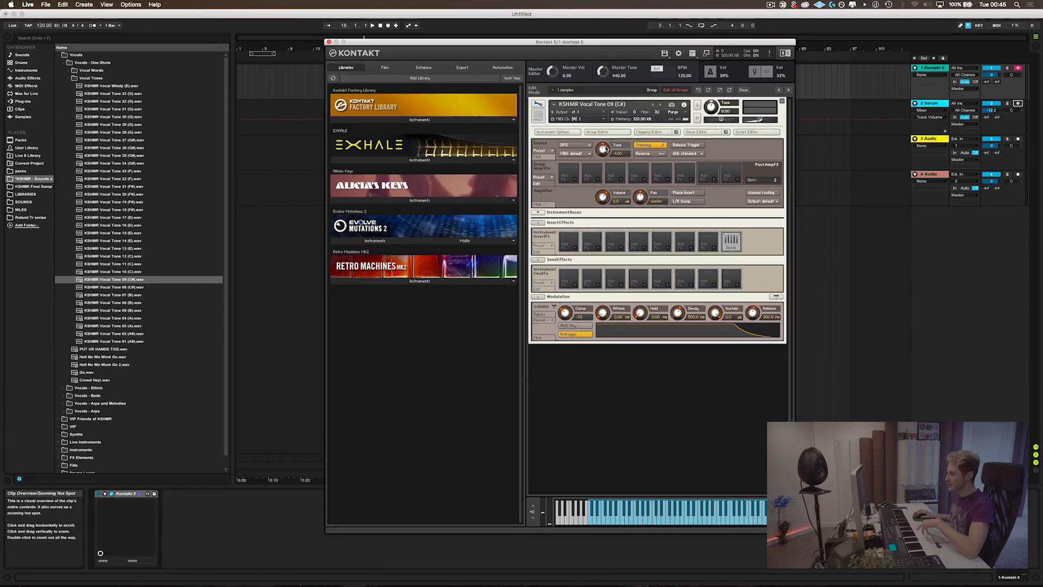
{"action": "left_click", "coordinate": [538, 157]}
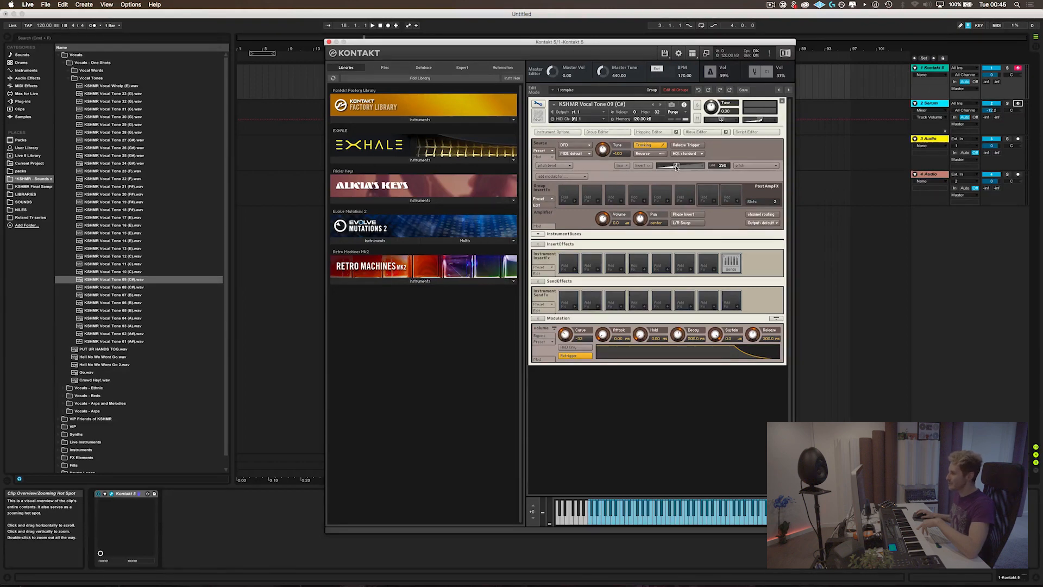
- Raise the intensity of the source's pitch bend modulation to its maximum
{"action": "mouse_move", "coordinate": [678, 167]}
{"action": "left_click_drag", "start_coordinate": [678, 167], "coordinate": [706, 165]}
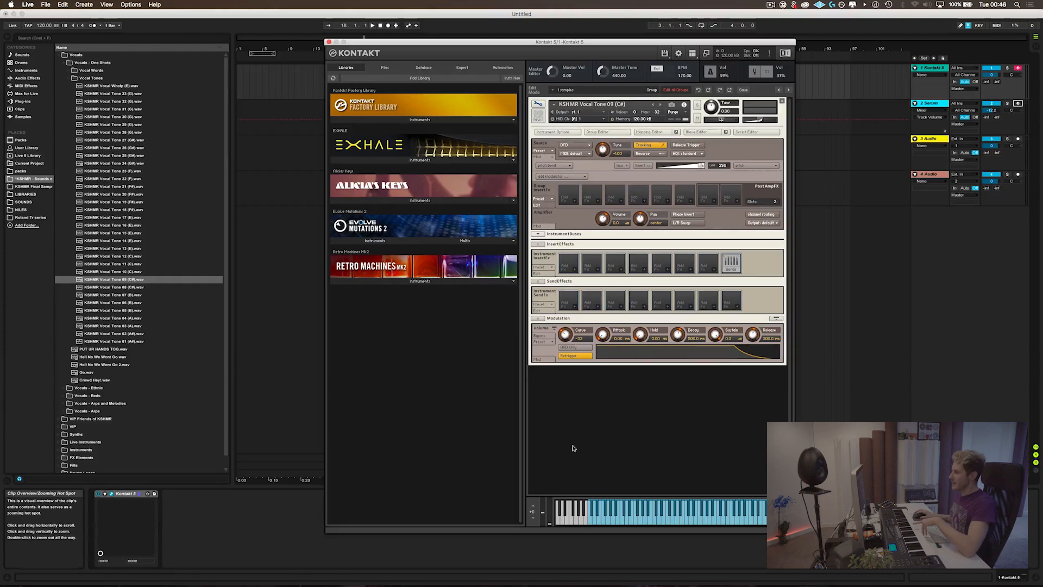
{"action": "left_click", "coordinate": [603, 167]}
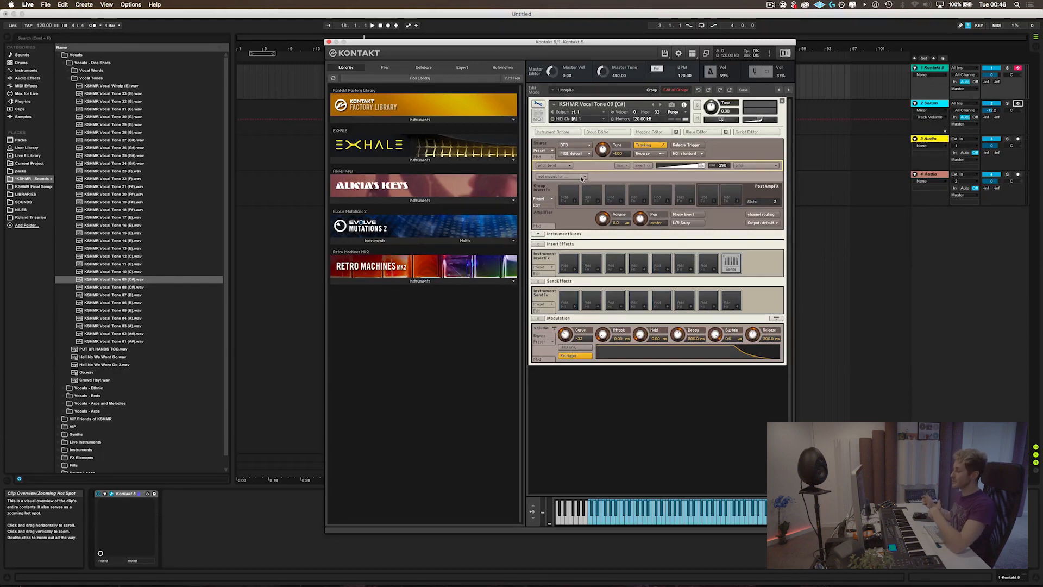
- Add a second pitch bend modulator to the source, raise its intensity to maximum, and test the combined bend with the pitch wheel
{"action": "left_click", "coordinate": [582, 178]}
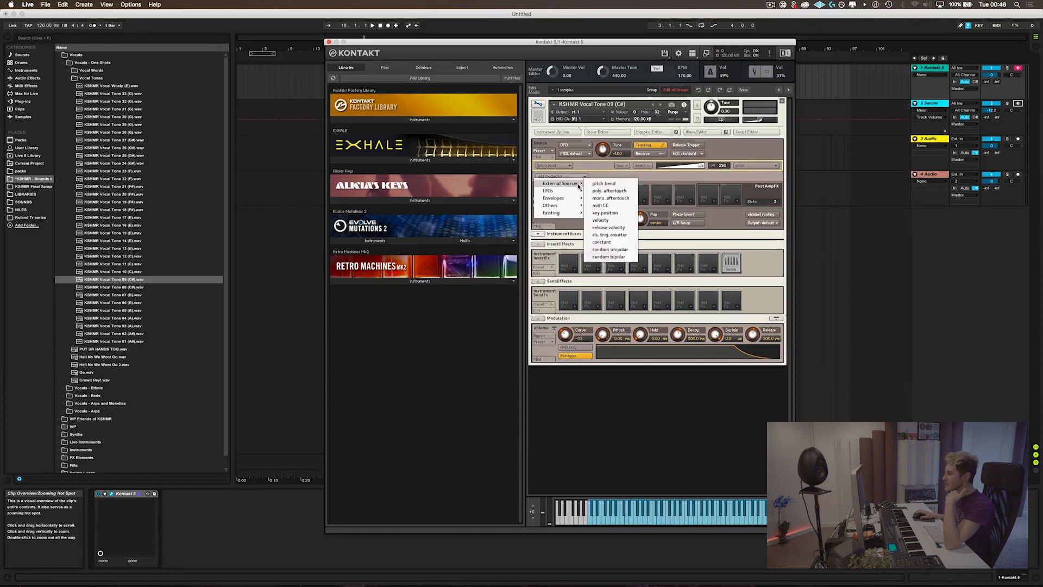
{"action": "mouse_move", "coordinate": [578, 188]}
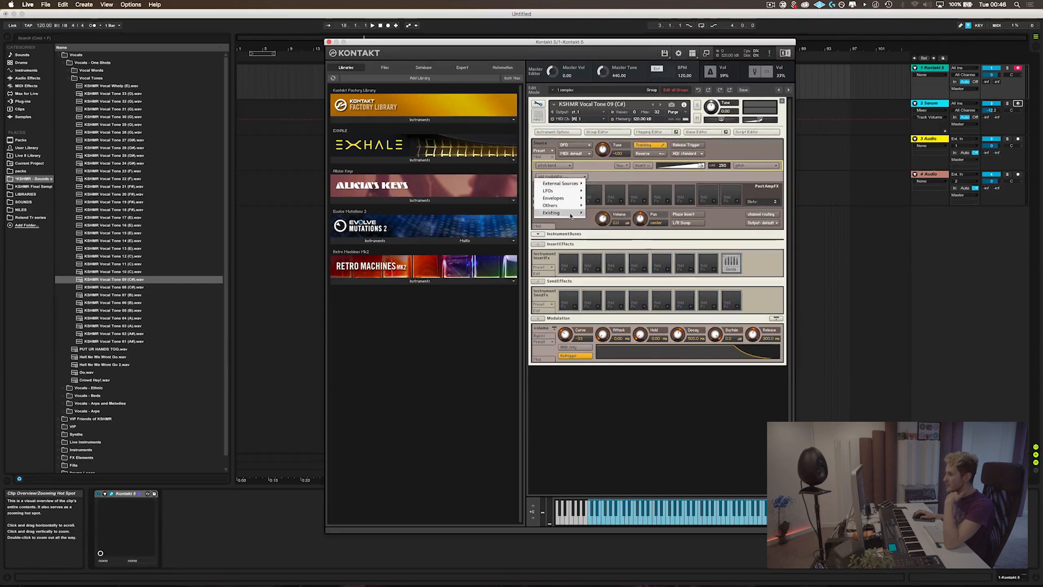
{"action": "left_click", "coordinate": [599, 184]}
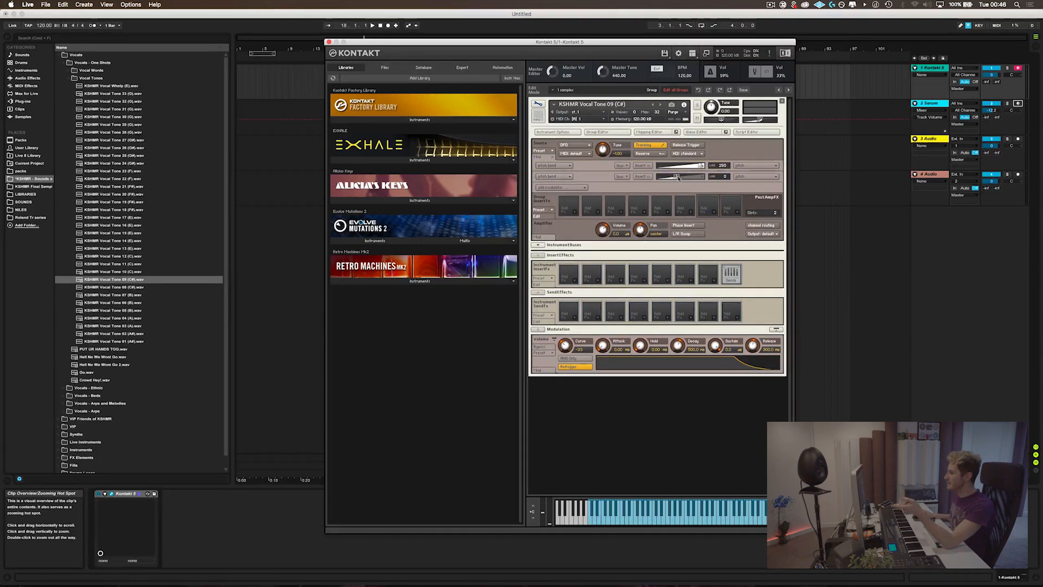
{"action": "left_click_drag", "start_coordinate": [678, 177], "coordinate": [715, 181]}
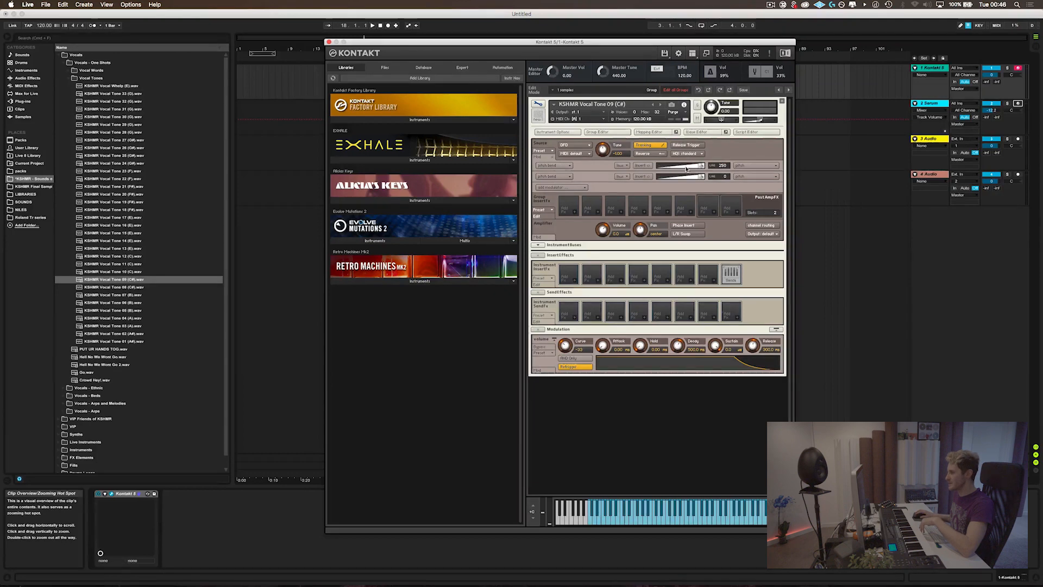
{"action": "left_click", "coordinate": [587, 166]}
{"action": "left_click", "coordinate": [592, 178]}
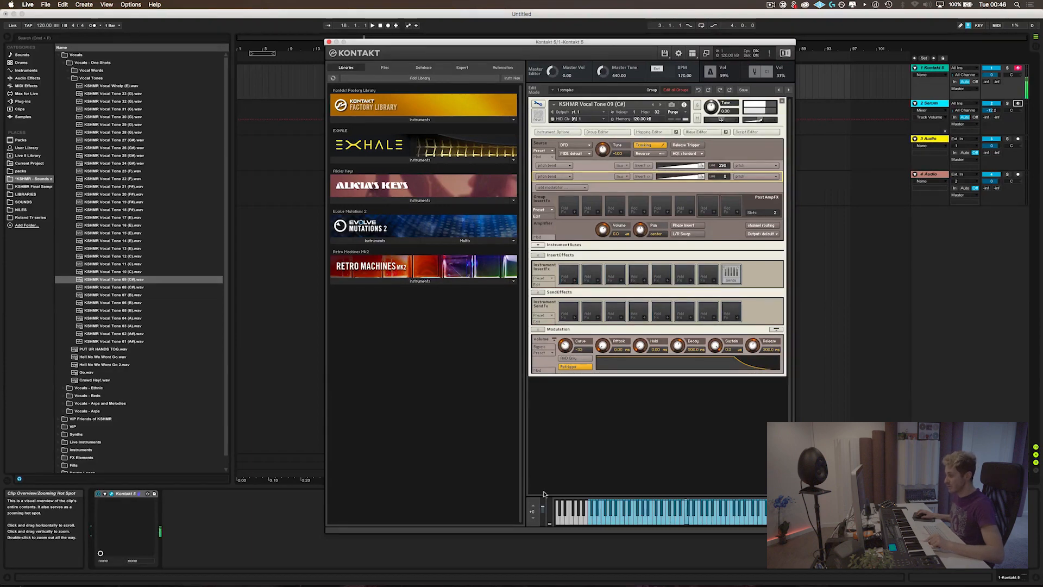
{"action": "left_click_drag", "start_coordinate": [544, 514], "coordinate": [546, 462]}
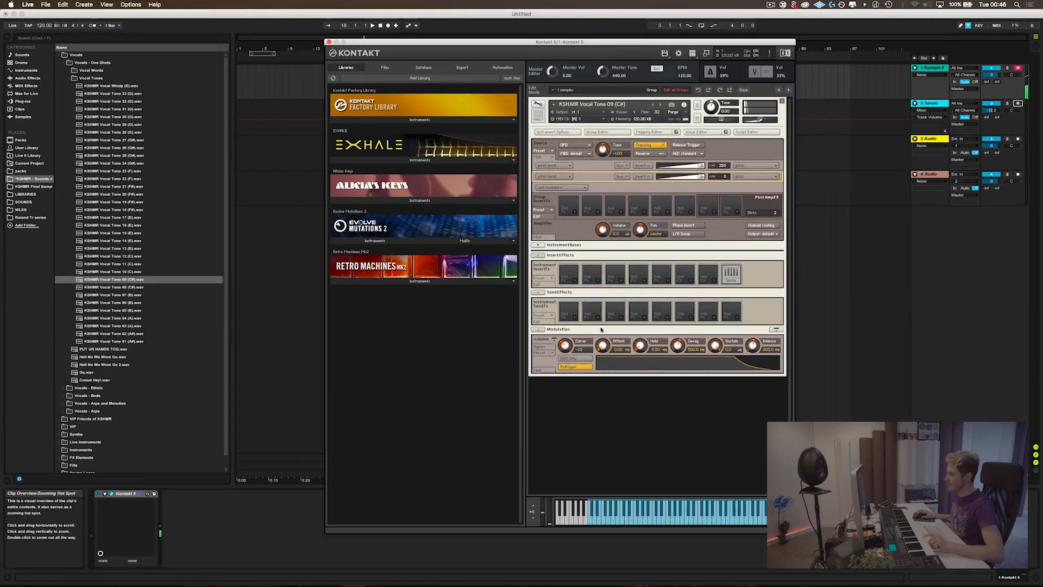
- Delete the second pitch bend modulator from the source
{"action": "left_click", "coordinate": [600, 175]}
{"action": "left_click", "coordinate": [591, 179]}
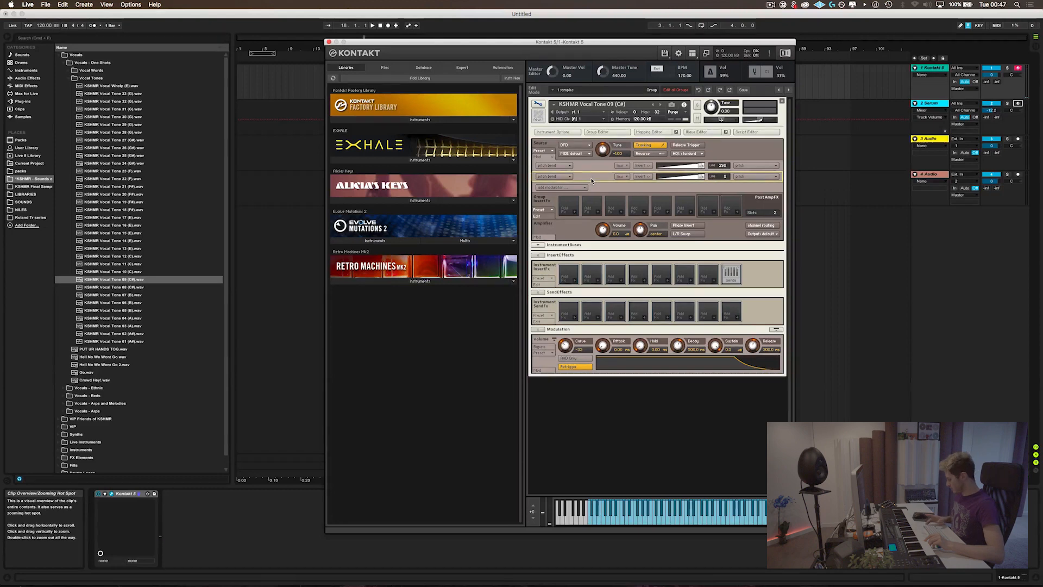
{"action": "key", "text": "Delete"}
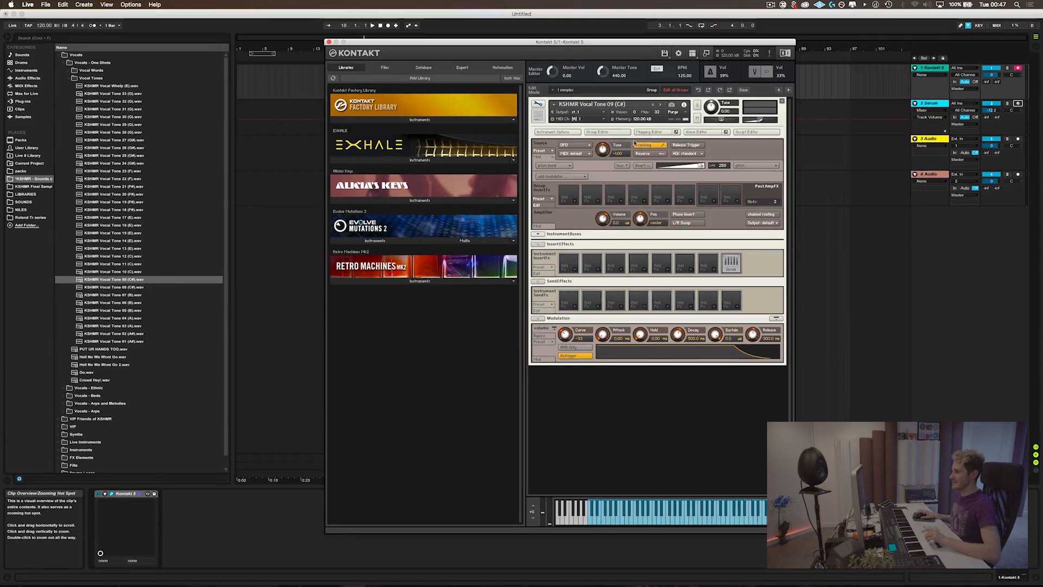
- Hide the Source module's modulation settings
{"action": "left_click", "coordinate": [540, 157]}
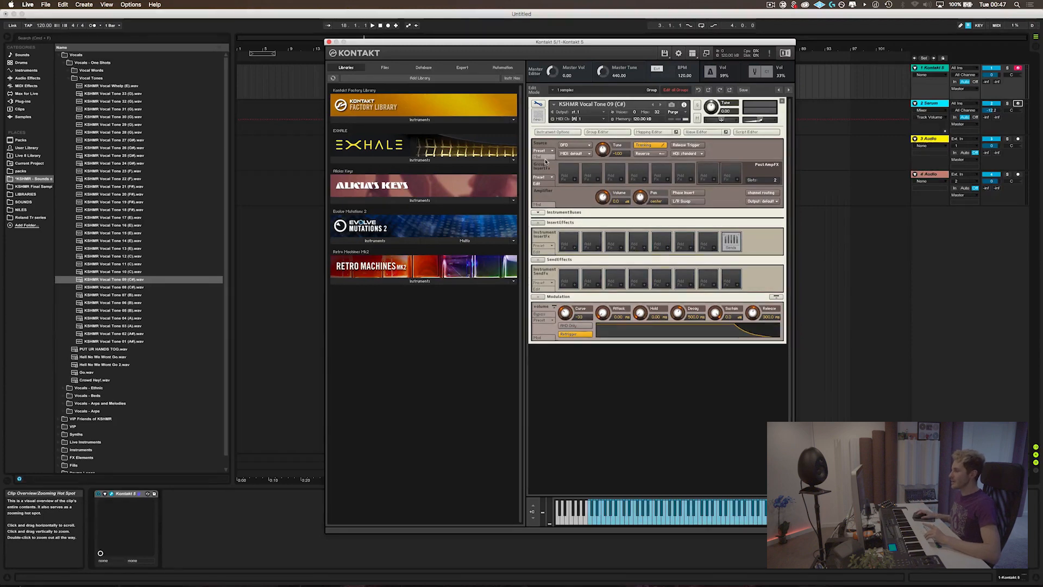
{"action": "left_click", "coordinate": [540, 158]}
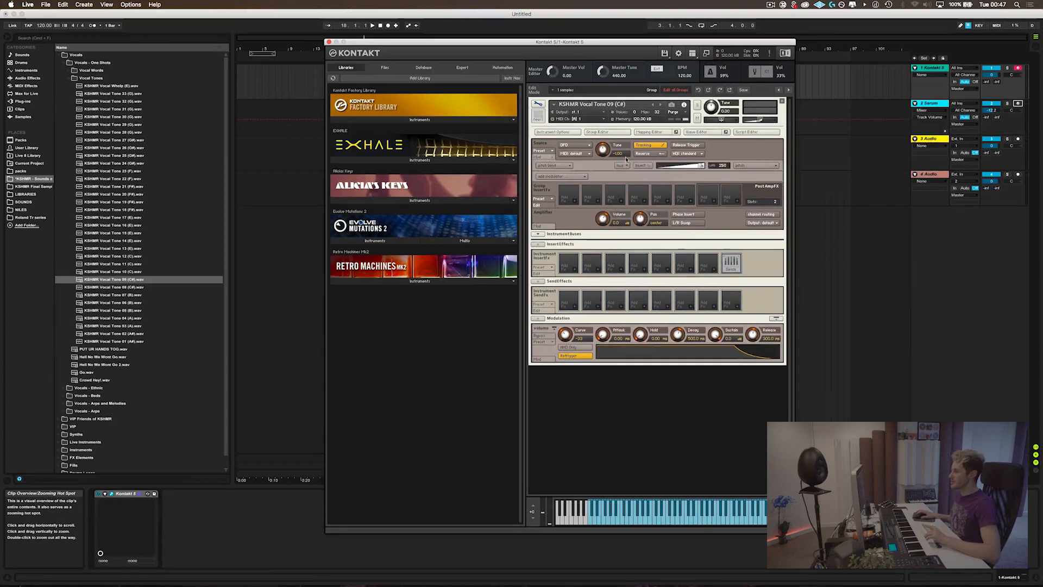
{"action": "left_click", "coordinate": [539, 157]}
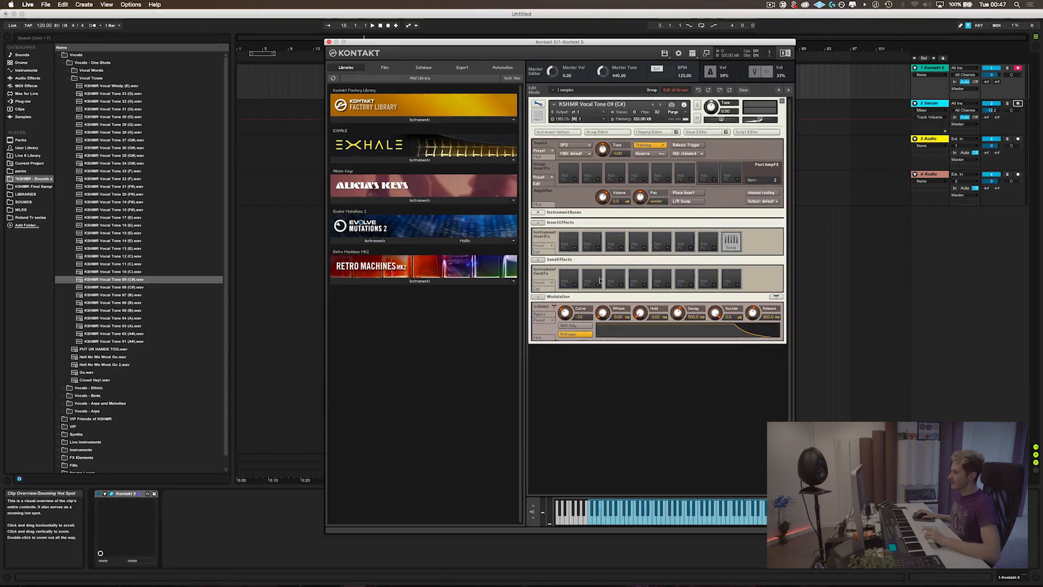
- Shape the volume envelope with 0 ms attack, minimum sustain, a shorter decay and a release of about 53 ms
{"action": "left_click_drag", "start_coordinate": [602, 315], "coordinate": [607, 284]}
{"action": "left_click_drag", "start_coordinate": [755, 315], "coordinate": [685, 366]}
{"action": "left_click_drag", "start_coordinate": [604, 314], "coordinate": [604, 358]}
{"action": "left_click_drag", "start_coordinate": [718, 313], "coordinate": [697, 378]}
{"action": "mouse_move", "coordinate": [677, 314]}
{"action": "left_mouse_down"}
{"action": "mouse_move", "coordinate": [673, 335]}
{"action": "mouse_move", "coordinate": [679, 312]}
{"action": "mouse_move", "coordinate": [675, 323]}
{"action": "left_mouse_up"}
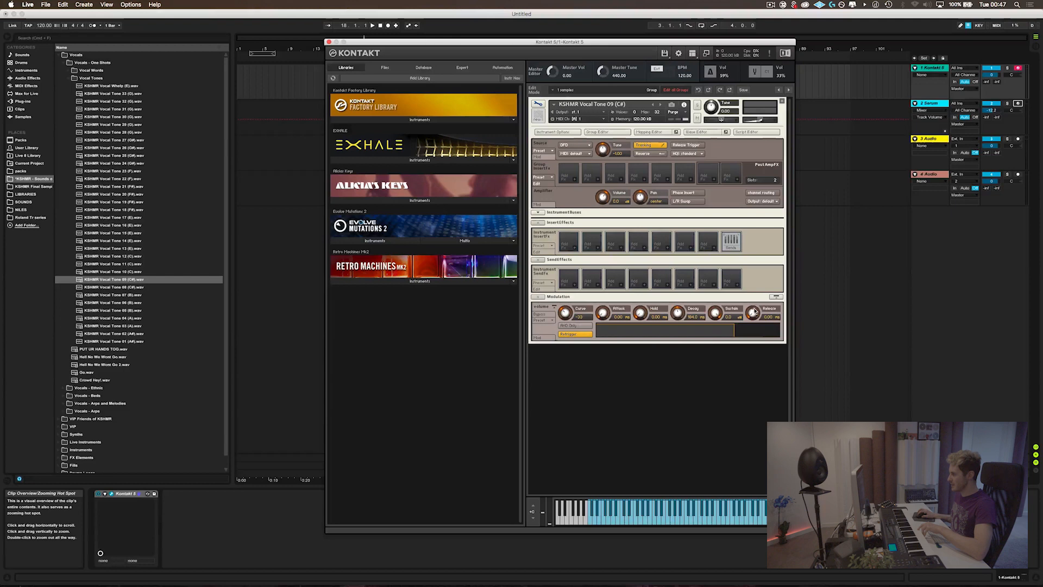
{"action": "mouse_move", "coordinate": [754, 313]}
{"action": "left_mouse_down"}
{"action": "mouse_move", "coordinate": [759, 280]}
{"action": "mouse_move", "coordinate": [759, 296]}
{"action": "left_mouse_up"}
- Insert a Ladder LP2 low-pass filter in the first group insert slot and lower its cutoff to 26 Hz
{"action": "left_click", "coordinate": [573, 181]}
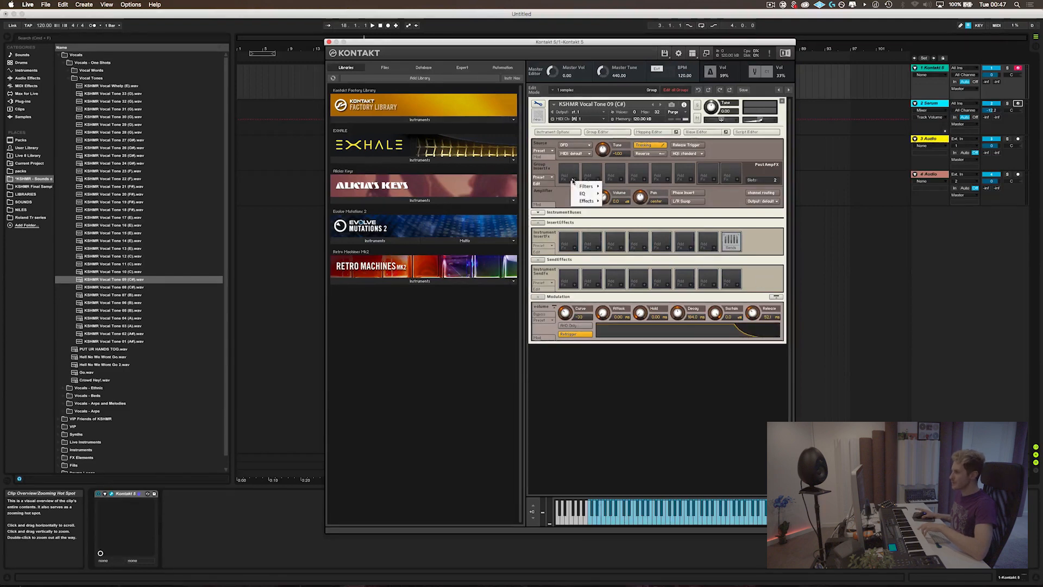
{"action": "mouse_move", "coordinate": [592, 204]}
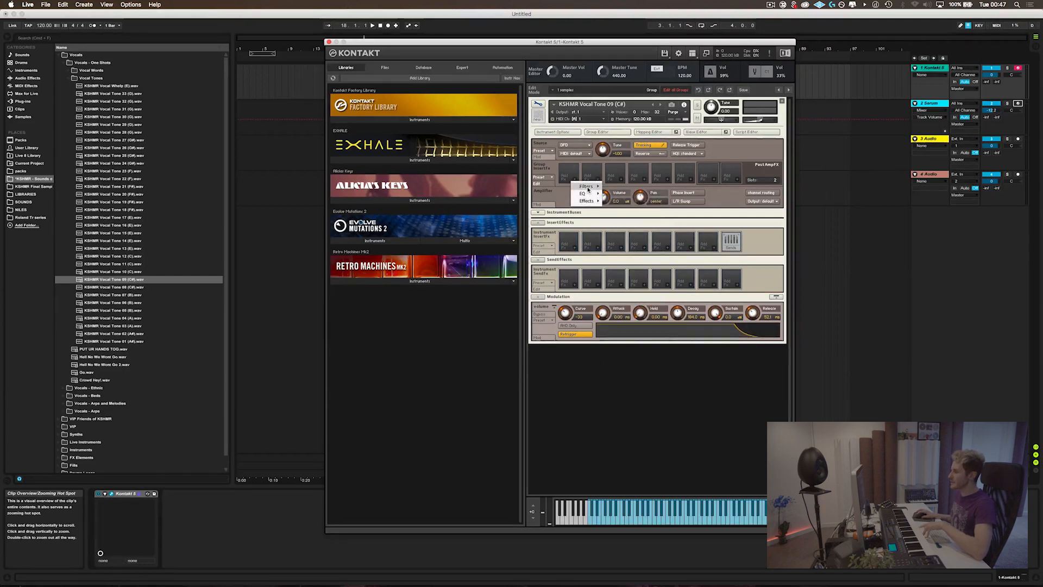
{"action": "mouse_move", "coordinate": [587, 187]}
{"action": "mouse_move", "coordinate": [636, 188]}
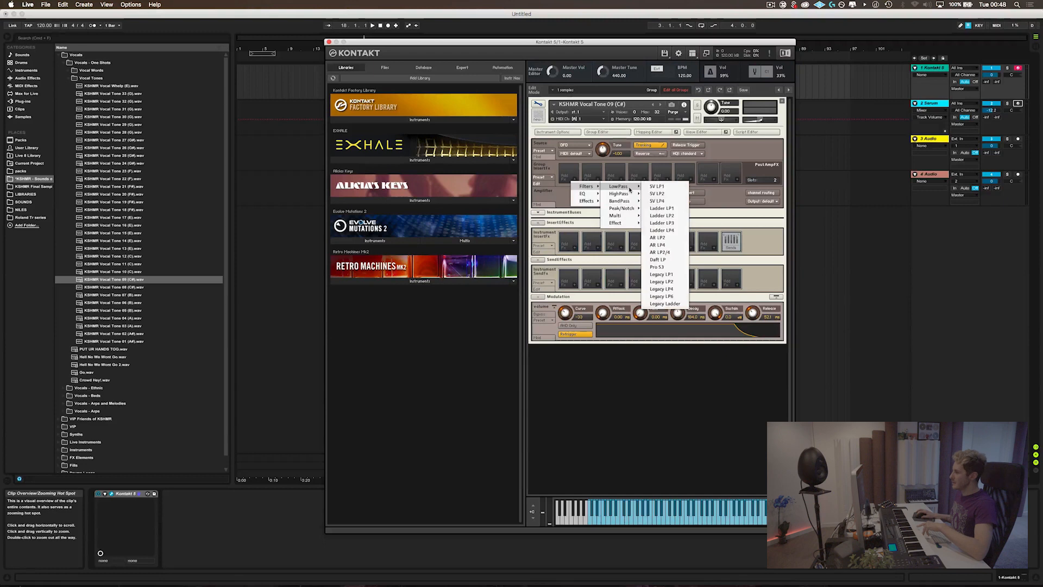
{"action": "left_click", "coordinate": [679, 216]}
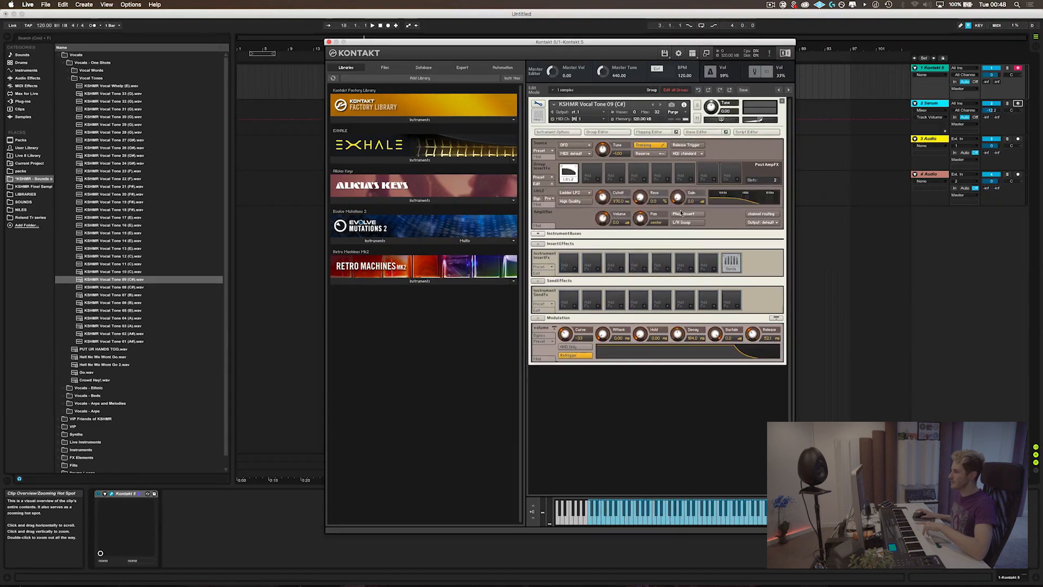
{"action": "left_click_drag", "start_coordinate": [604, 197], "coordinate": [597, 265]}
- Show the Ladder LP2 filter's modulation settings and add an AHDSR envelope to modulate its cutoff
{"action": "left_click", "coordinate": [548, 204]}
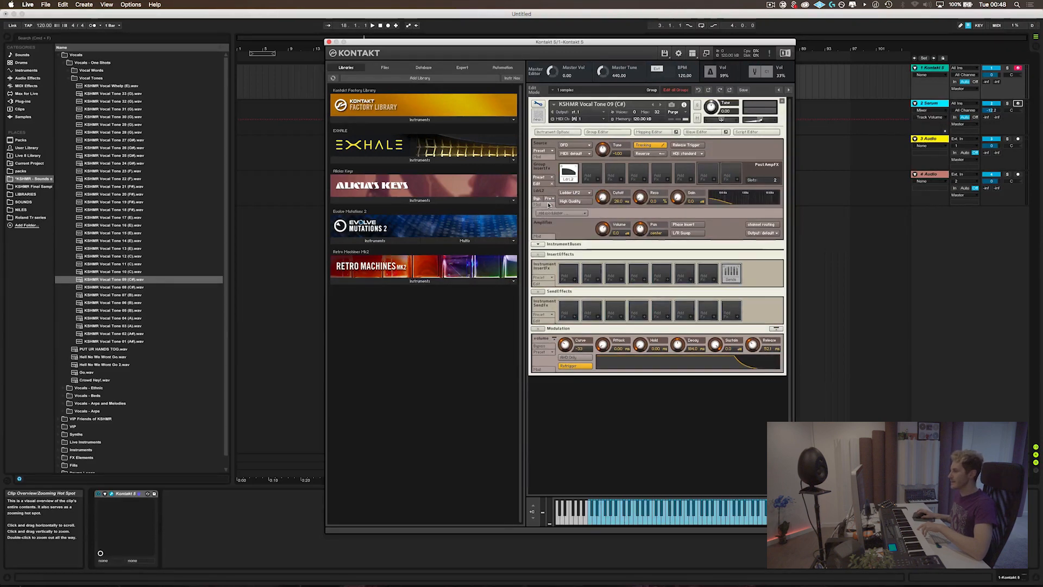
{"action": "left_click", "coordinate": [553, 205]}
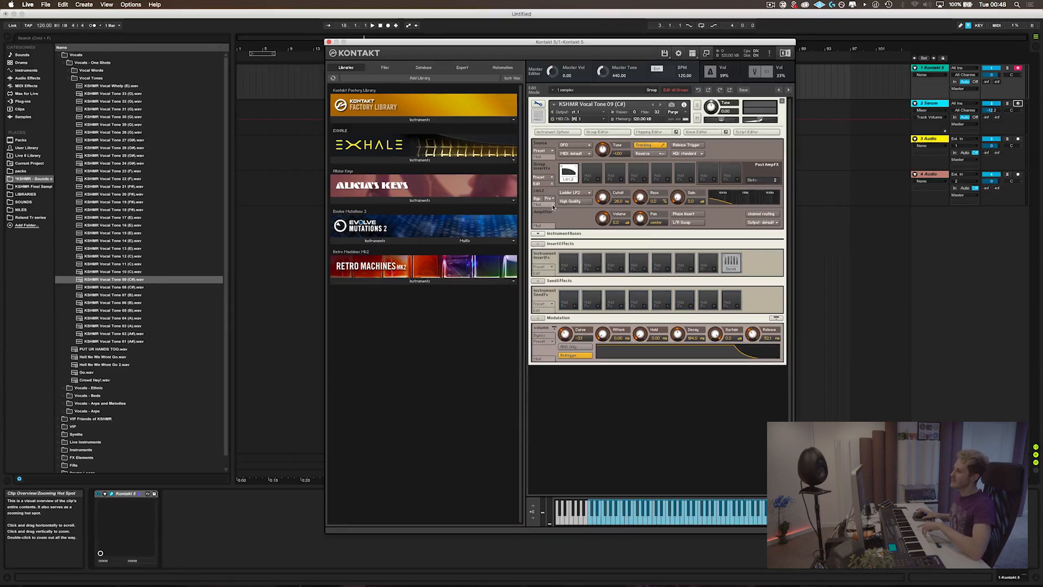
{"action": "left_click", "coordinate": [548, 205]}
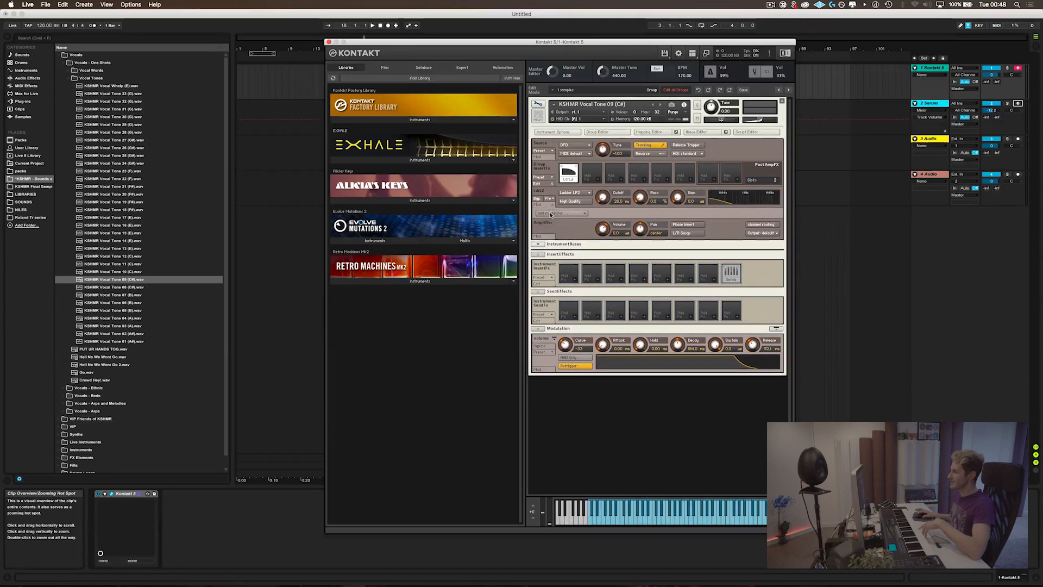
{"action": "left_click", "coordinate": [550, 214]}
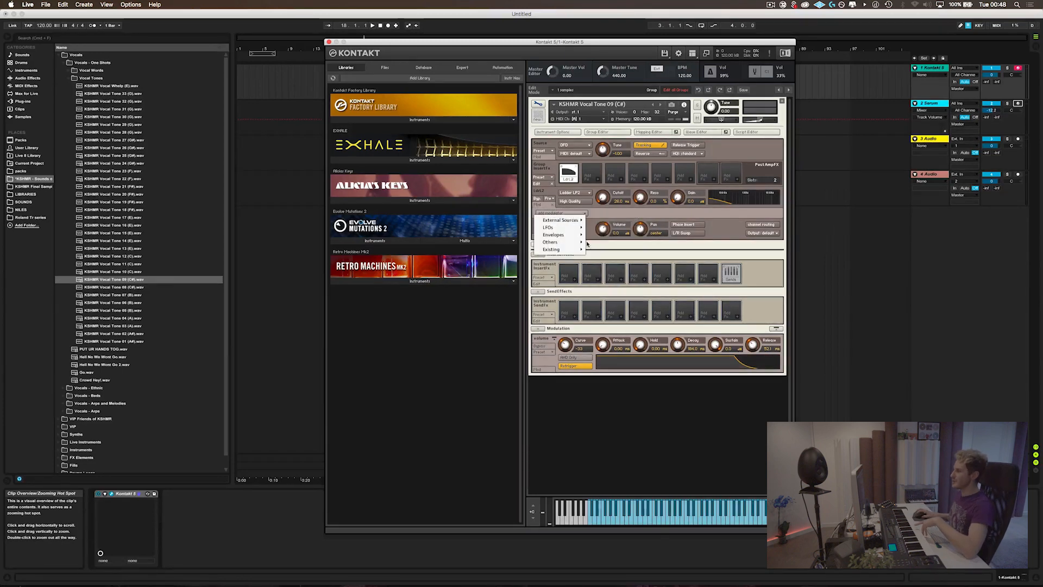
{"action": "mouse_move", "coordinate": [577, 234]}
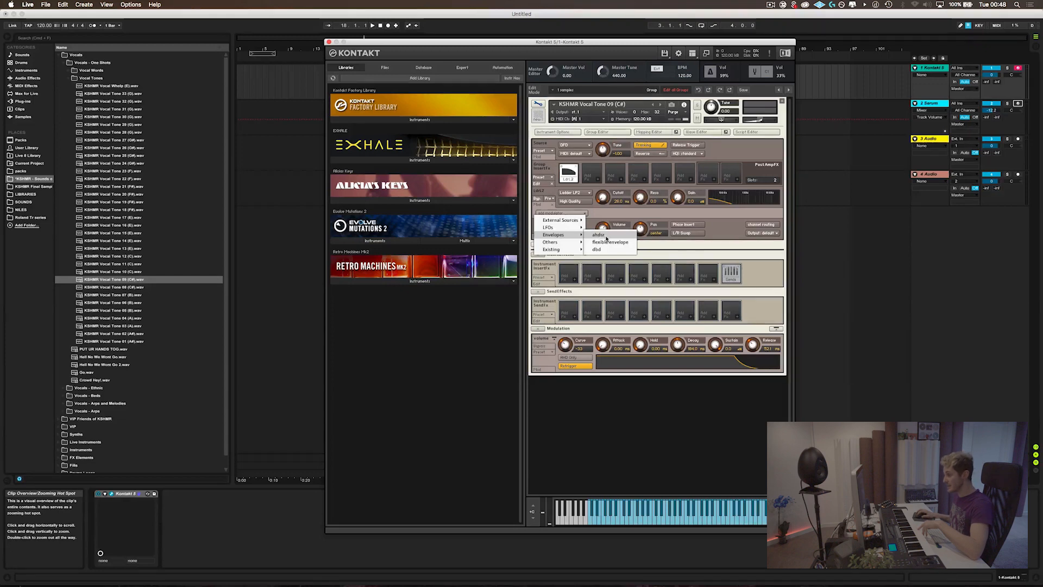
{"action": "left_click", "coordinate": [607, 235]}
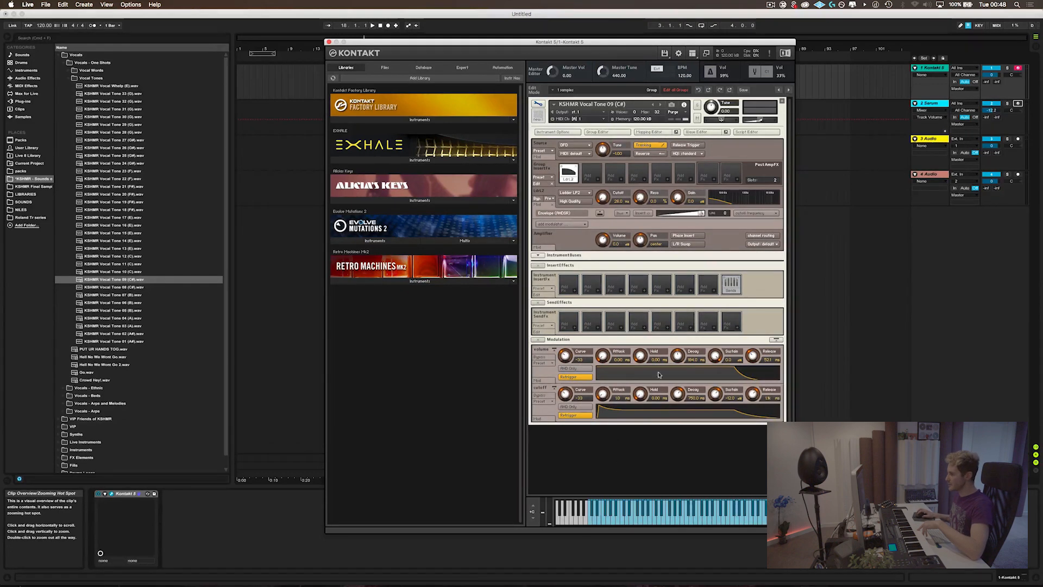
- Go to the cutoff envelope, set its attack to 0 ms, lower sustain to minimum and shorten the decay
{"action": "left_click", "coordinate": [600, 214]}
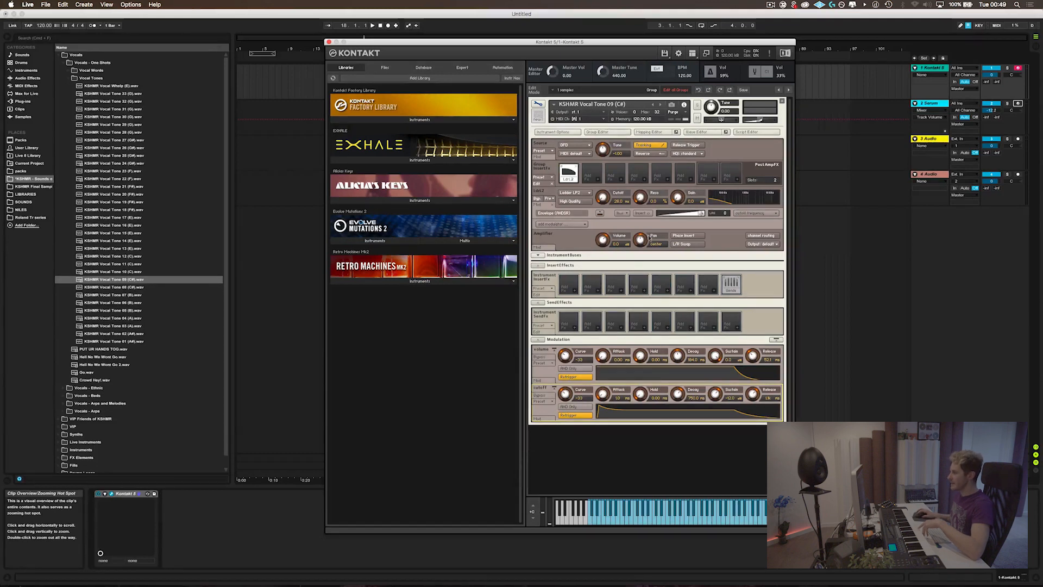
{"action": "left_click_drag", "start_coordinate": [602, 395], "coordinate": [603, 403]}
{"action": "left_click_drag", "start_coordinate": [722, 398], "coordinate": [678, 397]}
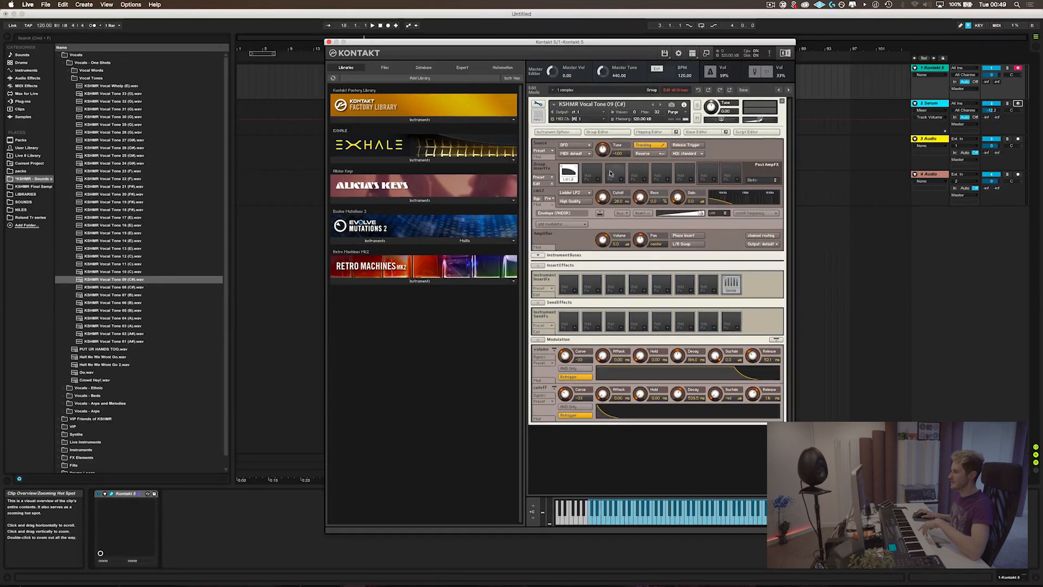
- Try a slower cutoff envelope attack with higher filter resonance, and undo both changes
{"action": "left_click_drag", "start_coordinate": [602, 394], "coordinate": [602, 357]}
{"action": "left_click_drag", "start_coordinate": [640, 196], "coordinate": [640, 163]}
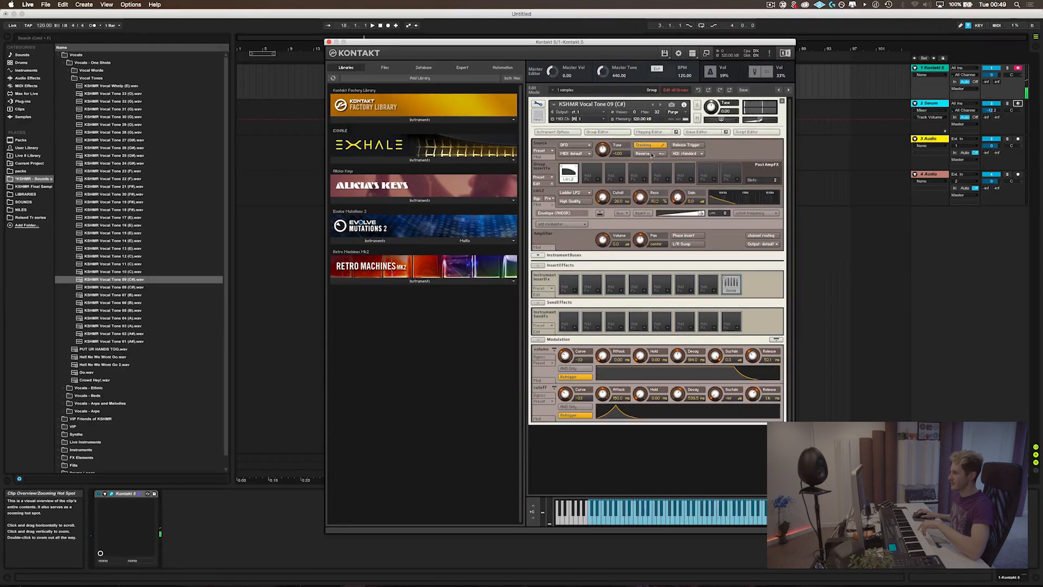
{"action": "key", "text": "super+z"}
{"action": "key", "text": "super+z"}
- Insert a Skreamer effect in the sixth group insert slot
{"action": "left_click", "coordinate": [690, 181]}
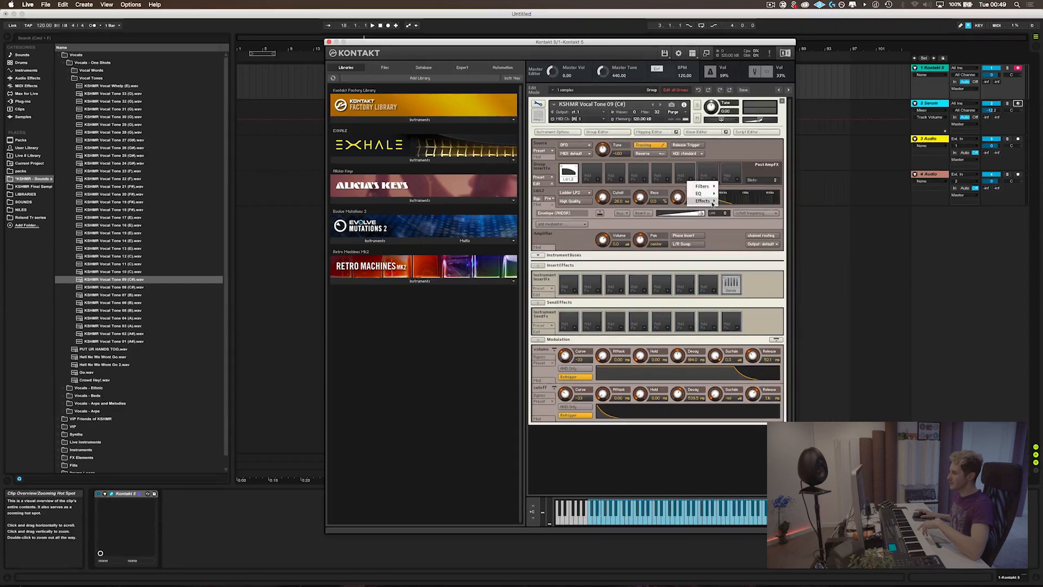
{"action": "mouse_move", "coordinate": [711, 201]}
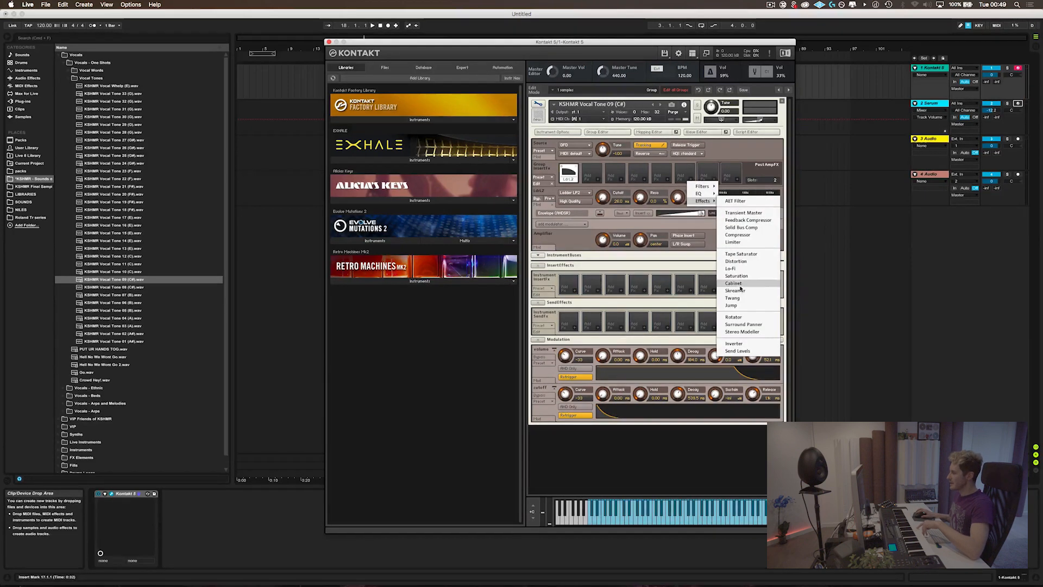
{"action": "left_click", "coordinate": [755, 292]}
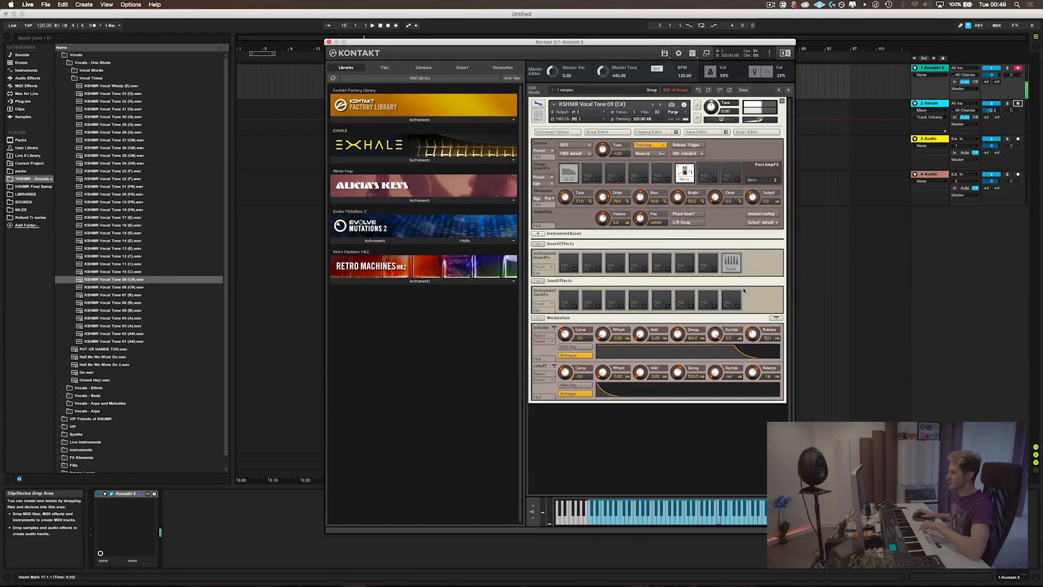
- Change the filter in the first group insert slot to the SV LP2 low-pass type
{"action": "left_click", "coordinate": [568, 173]}
{"action": "left_click", "coordinate": [574, 193]}
{"action": "mouse_move", "coordinate": [572, 200]}
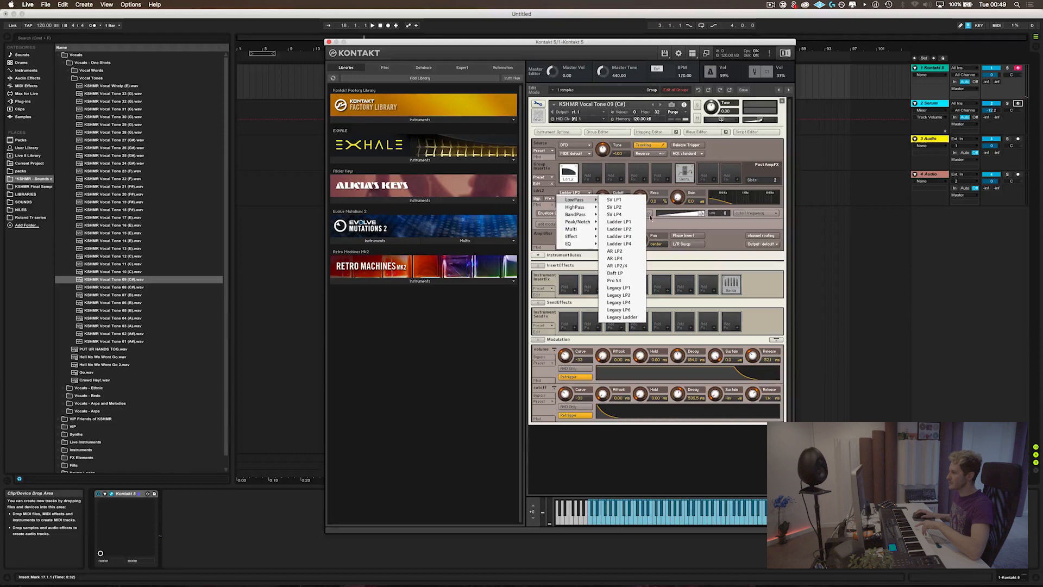
{"action": "left_click", "coordinate": [615, 214]}
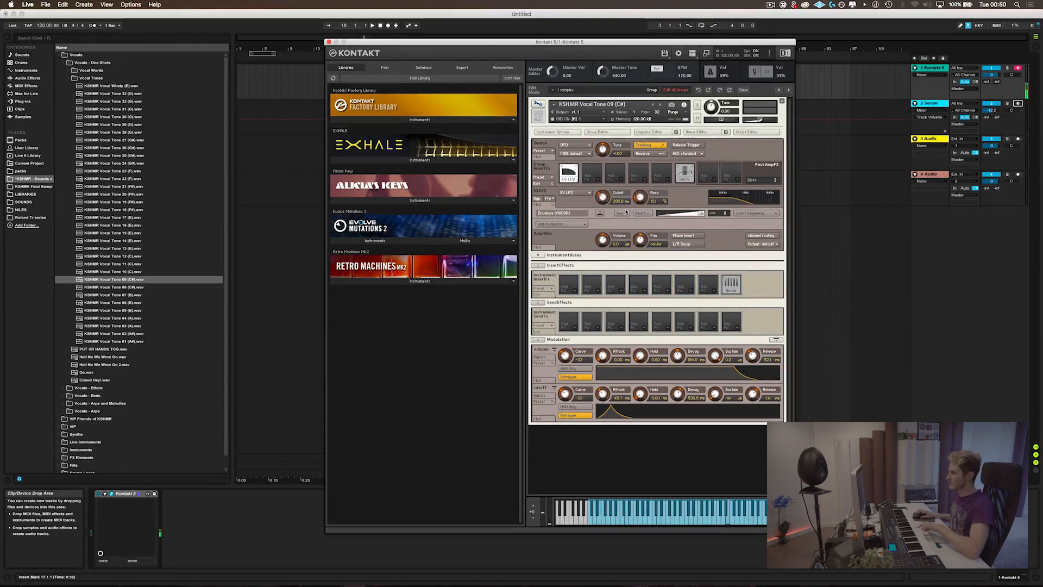
- Lower the SV filter's cutoff to 26 Hz and its resonance to 0%, and fine-tune the cutoff envelope's attack
{"action": "left_click_drag", "start_coordinate": [603, 196], "coordinate": [603, 217]}
{"action": "left_click_drag", "start_coordinate": [655, 194], "coordinate": [637, 230]}
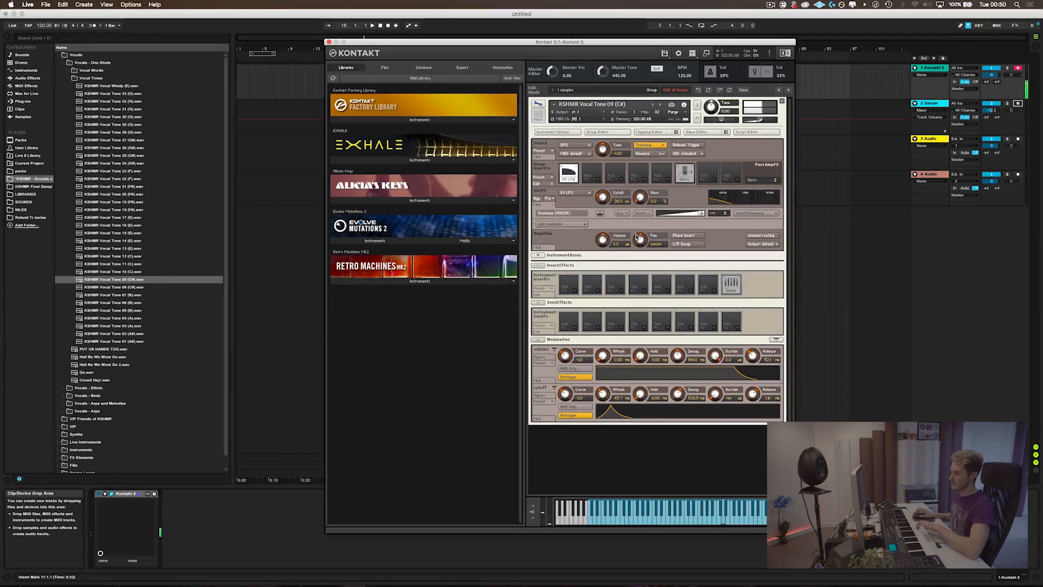
{"action": "left_click_drag", "start_coordinate": [602, 393], "coordinate": [601, 391]}
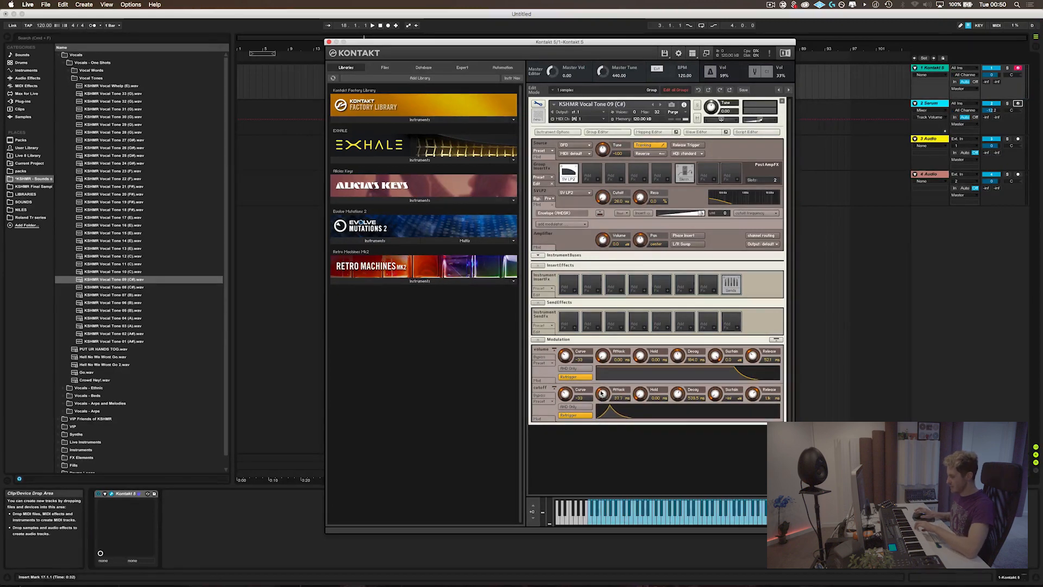
- Raise the Tone and Clean amounts of the Skreamer effect in the group inserts
{"action": "left_click", "coordinate": [684, 172]}
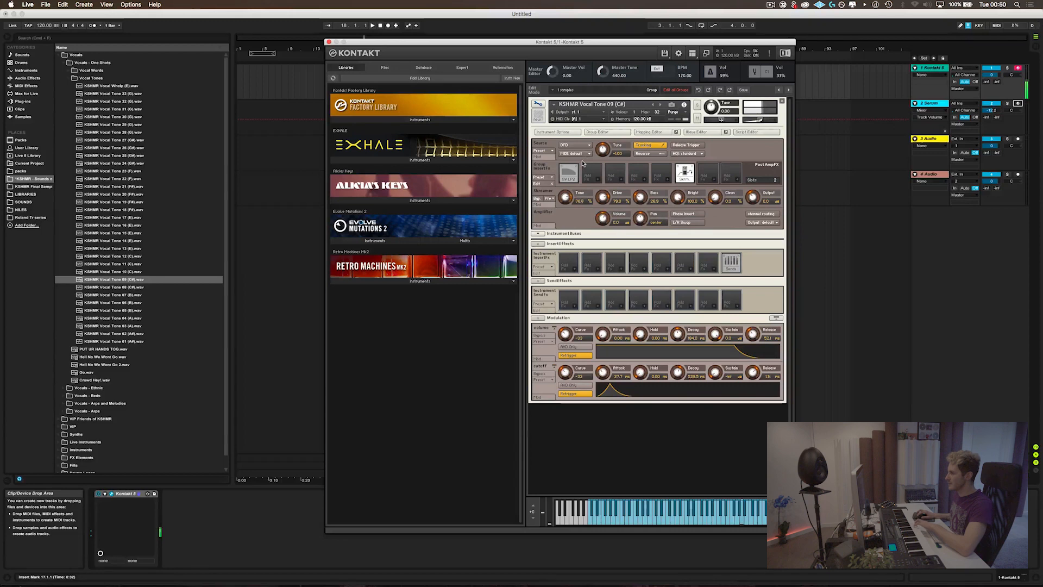
{"action": "left_click_drag", "start_coordinate": [568, 197], "coordinate": [649, 179]}
{"action": "left_click_drag", "start_coordinate": [715, 196], "coordinate": [718, 182]}
- Compare the sound with the group insert effects bypassed, re-enable them, and lengthen the cutoff envelope's attack
{"action": "left_click", "coordinate": [568, 172]}
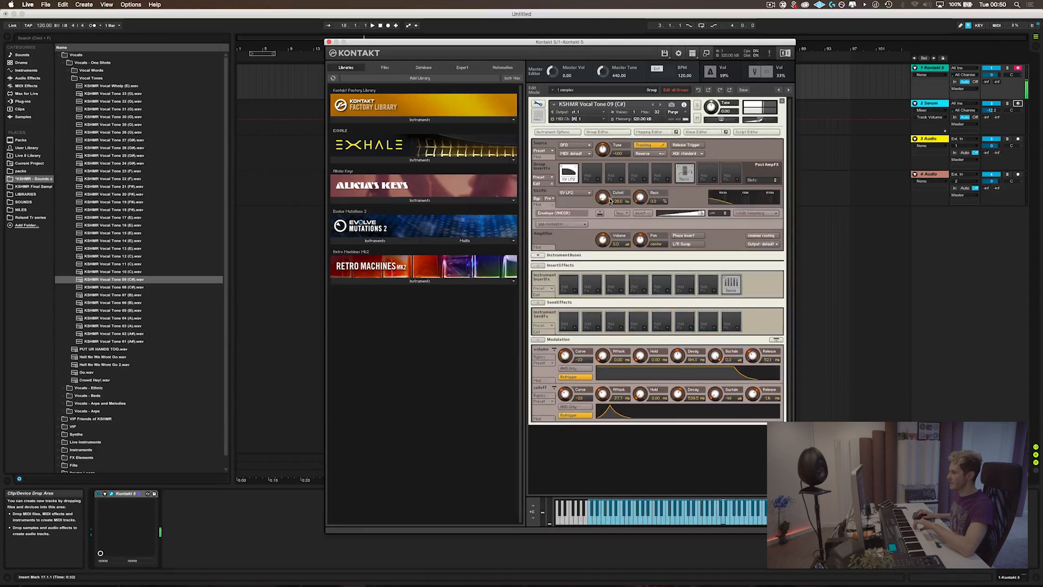
{"action": "left_click", "coordinate": [537, 199]}
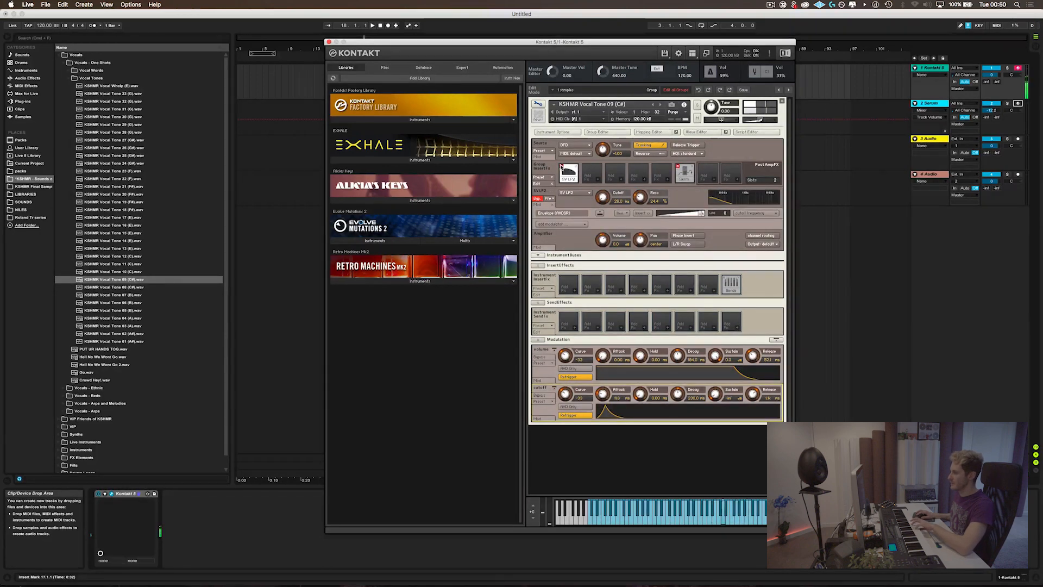
{"action": "left_click", "coordinate": [562, 168]}
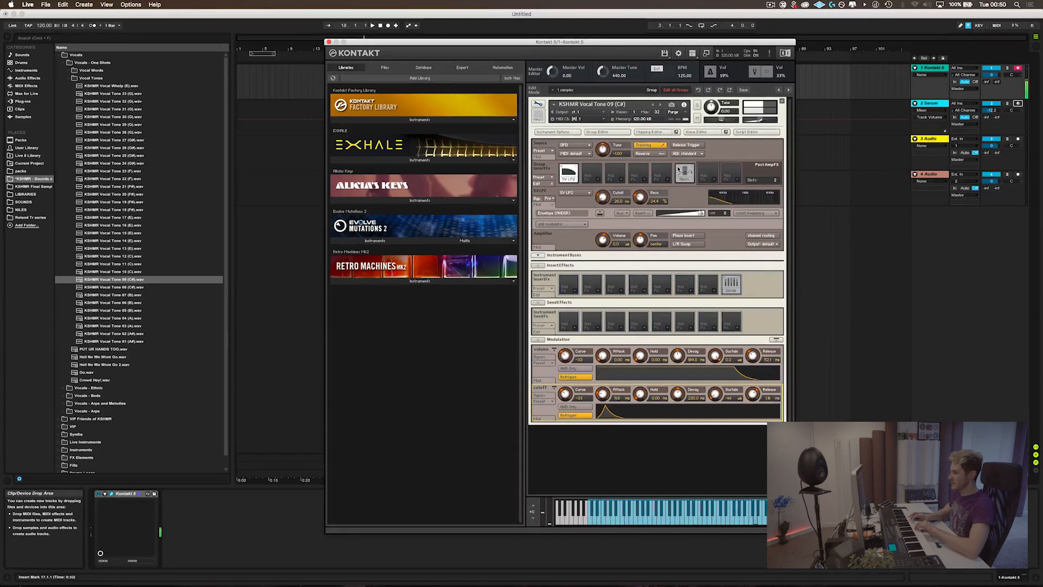
{"action": "left_click_drag", "start_coordinate": [604, 394], "coordinate": [608, 380]}
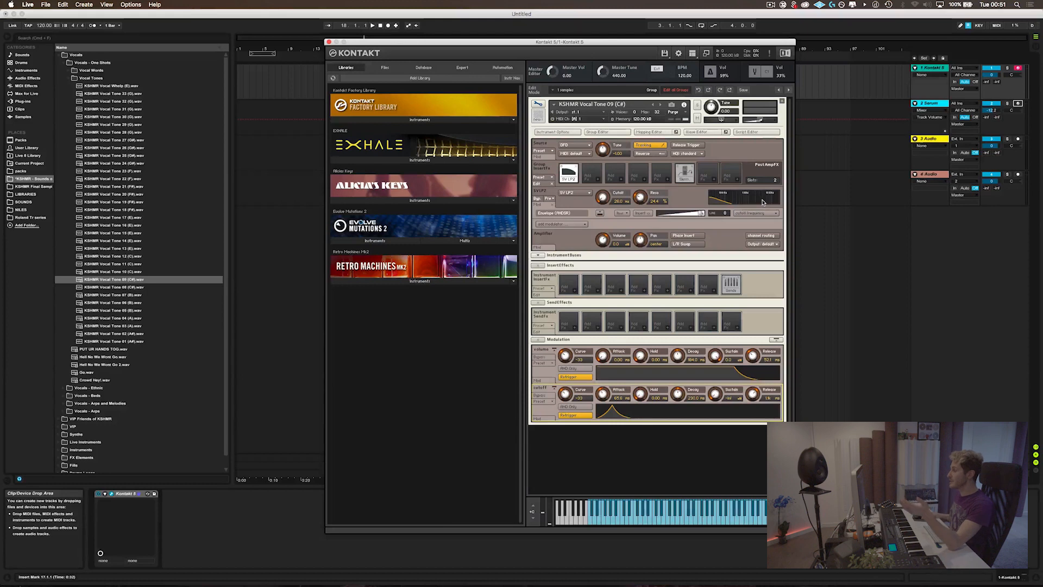
- Load the factory Performance script Unisono - Portamento into the first script slot and briefly view its source code
{"action": "left_click", "coordinate": [758, 132]}
{"action": "left_click", "coordinate": [758, 134]}
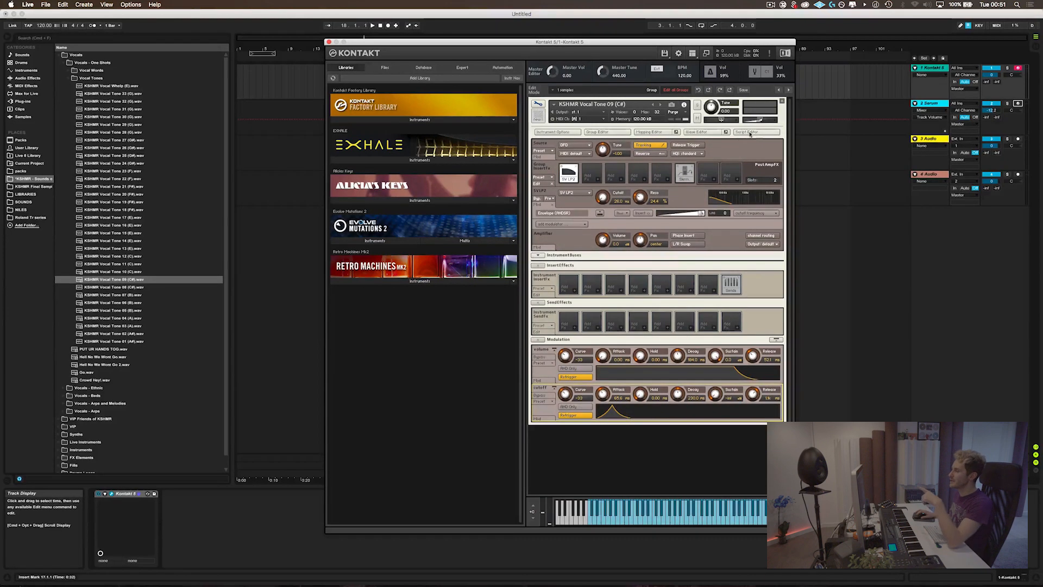
{"action": "left_click", "coordinate": [752, 134]}
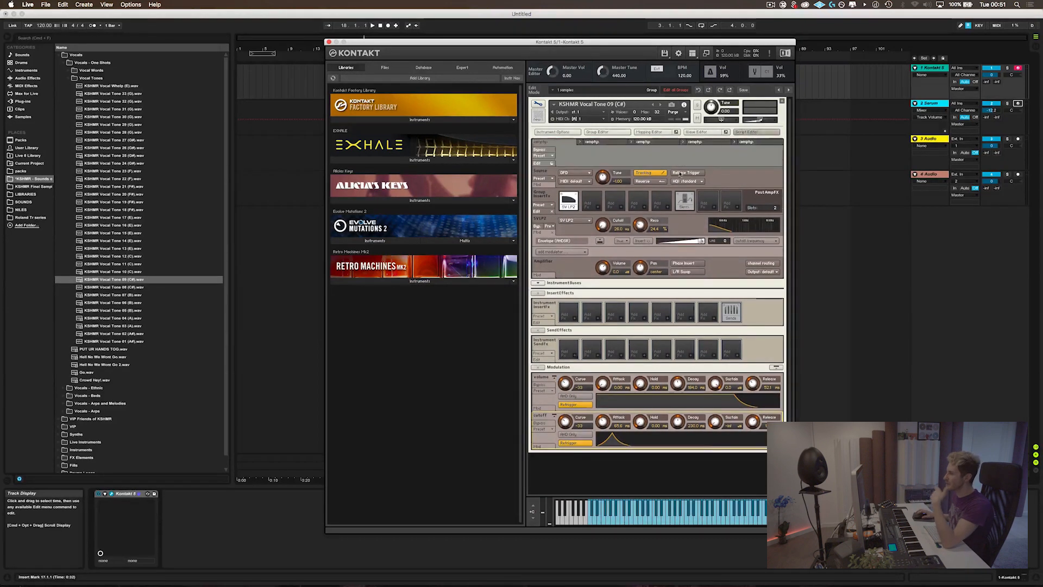
{"action": "left_click", "coordinate": [543, 155]}
{"action": "mouse_move", "coordinate": [559, 165]}
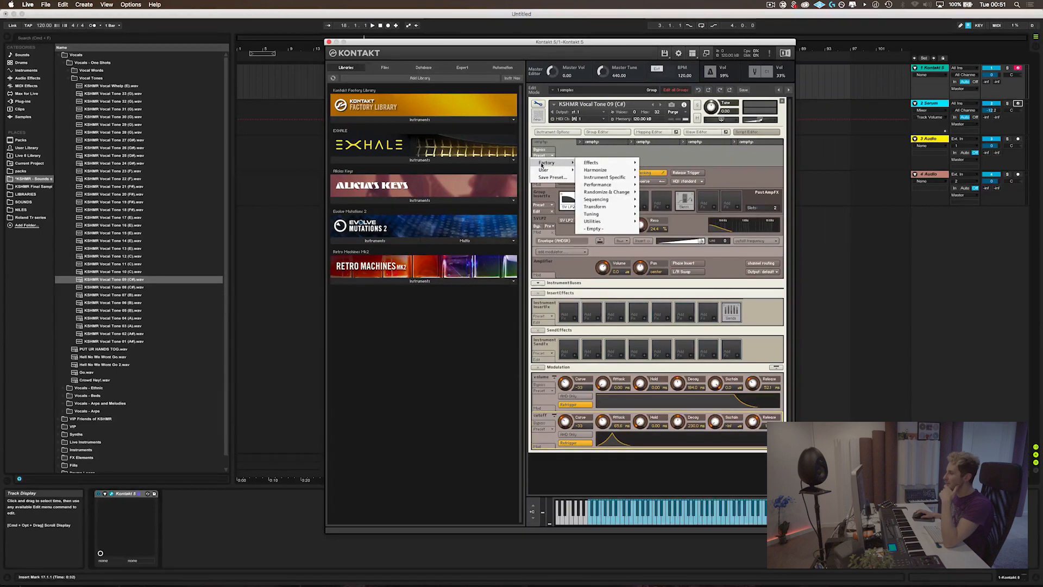
{"action": "mouse_move", "coordinate": [626, 185]}
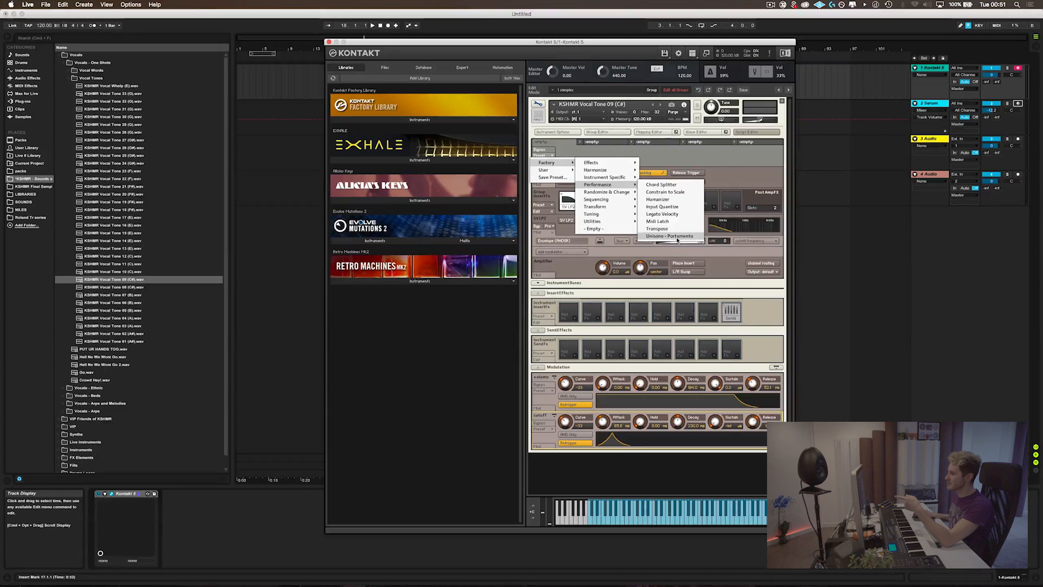
{"action": "left_click", "coordinate": [674, 236]}
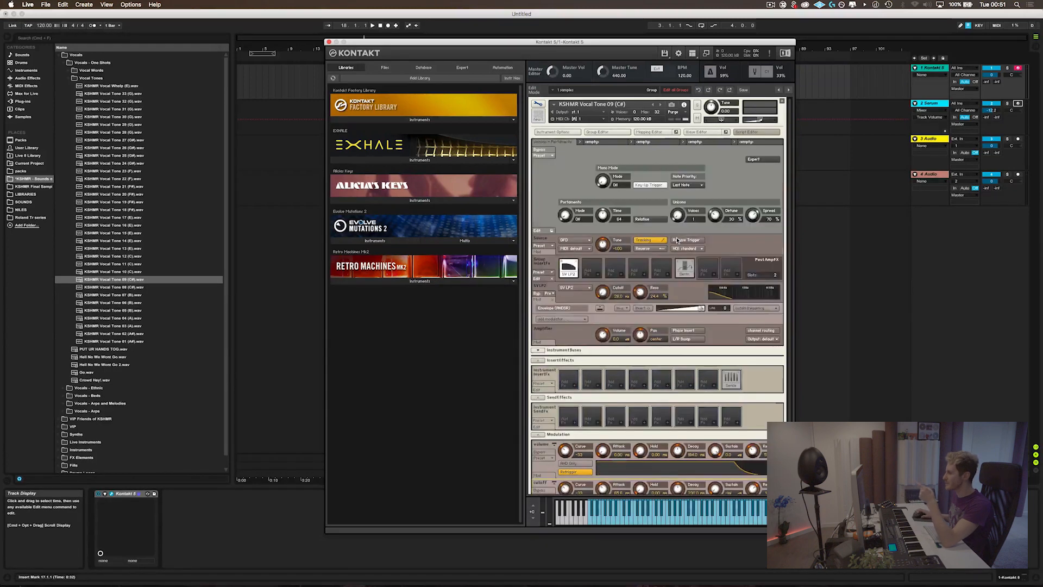
{"action": "left_click", "coordinate": [542, 232]}
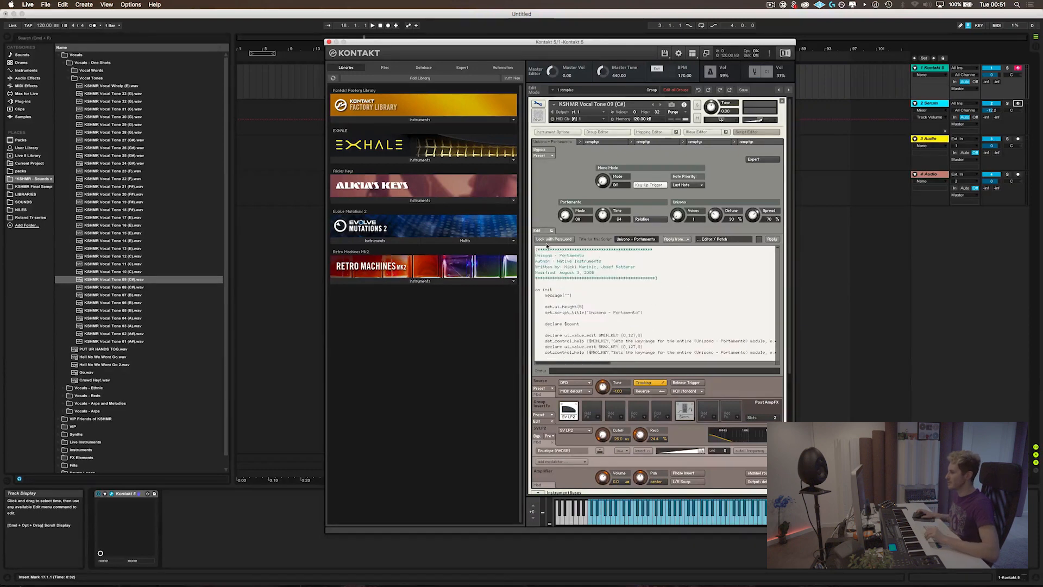
{"action": "left_click", "coordinate": [545, 233]}
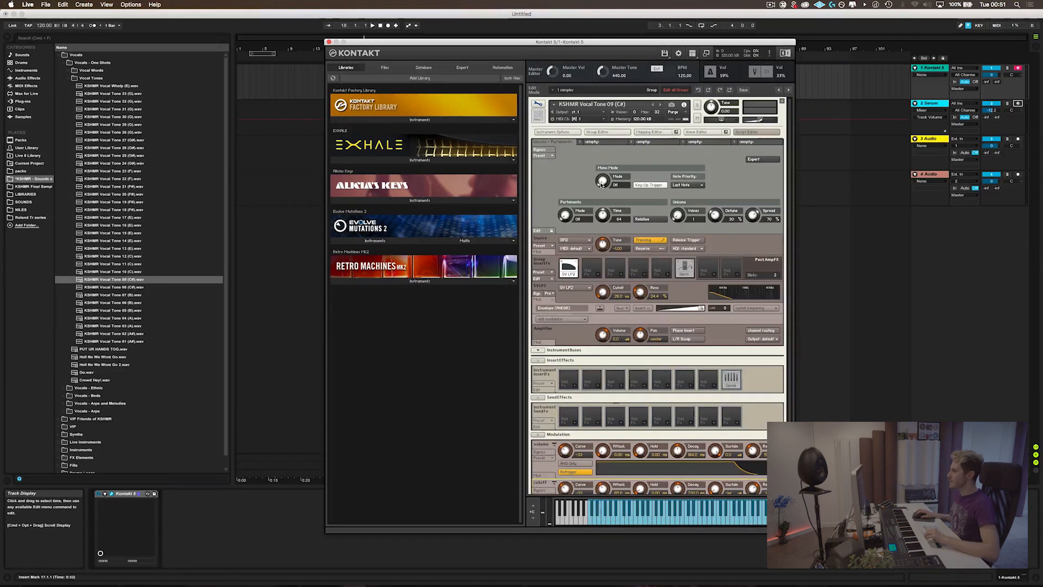
- Turn on the script's mono and portamento modes and lower the portamento time to about 38
{"action": "left_click_drag", "start_coordinate": [602, 184], "coordinate": [608, 156]}
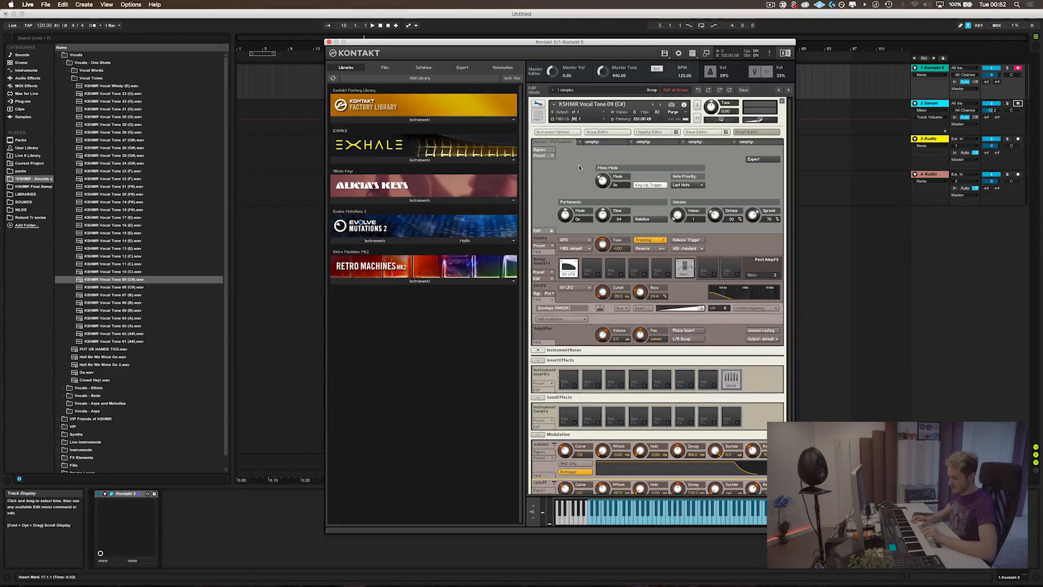
{"action": "left_click_drag", "start_coordinate": [604, 218], "coordinate": [602, 228]}
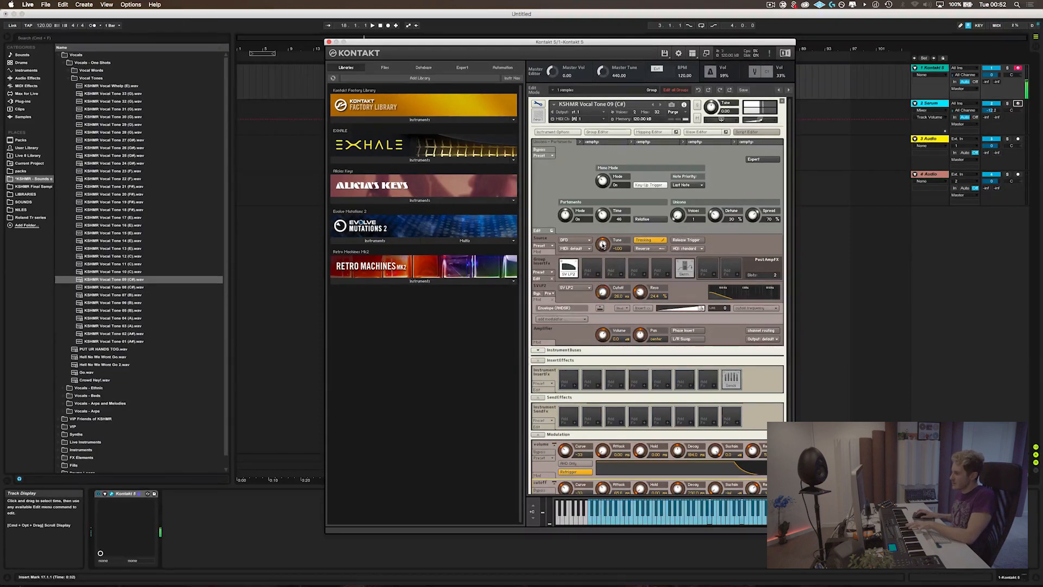
{"action": "mouse_move", "coordinate": [603, 215]}
{"action": "left_mouse_down"}
{"action": "mouse_move", "coordinate": [602, 239]}
{"action": "mouse_move", "coordinate": [605, 217]}
{"action": "left_mouse_up"}
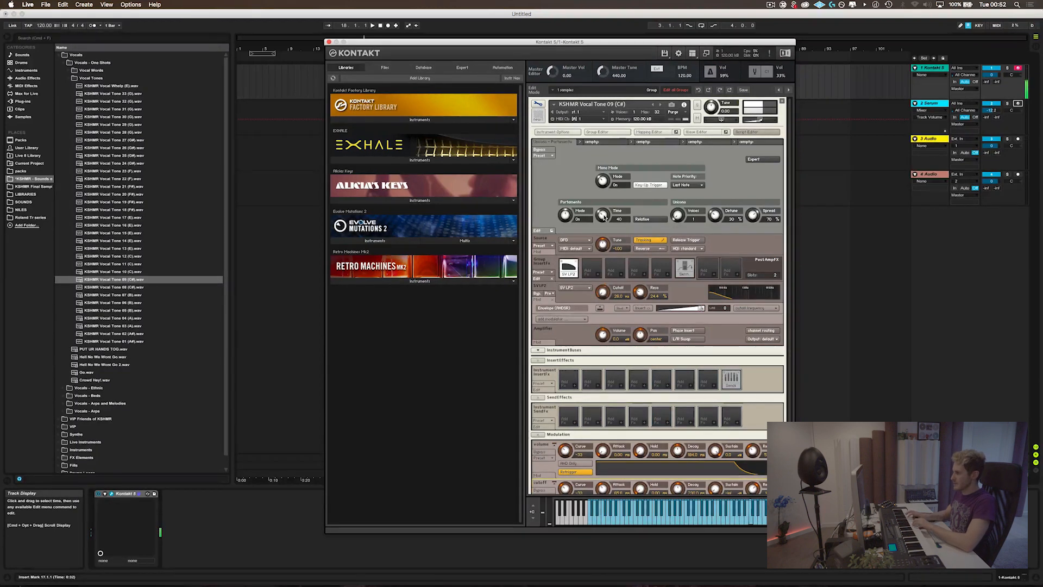
{"action": "left_click_drag", "start_coordinate": [605, 218], "coordinate": [606, 218]}
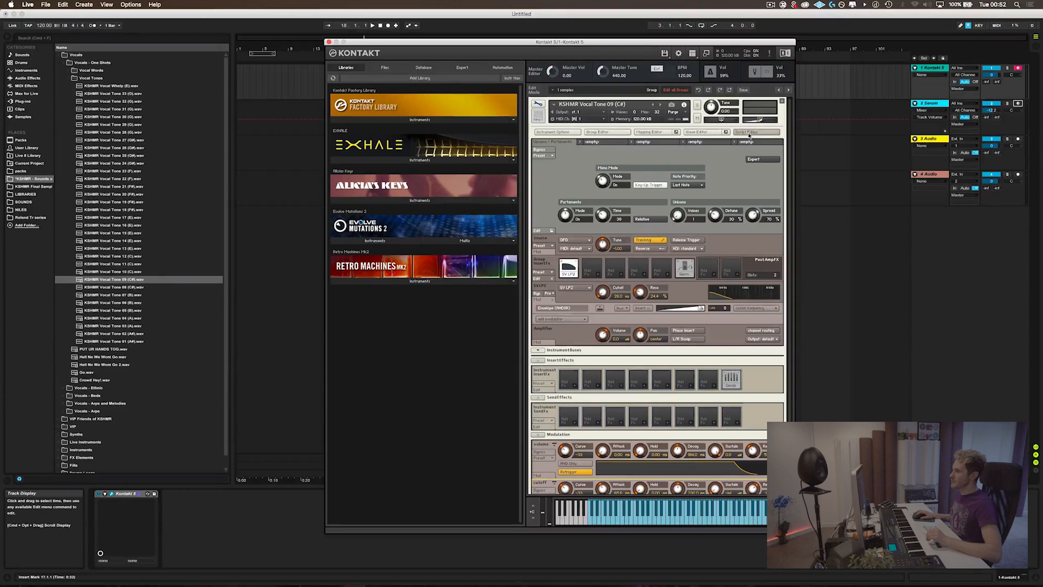
- Browse the factory script preset categories, including Effects, and close the Script Editor
{"action": "left_click", "coordinate": [546, 157]}
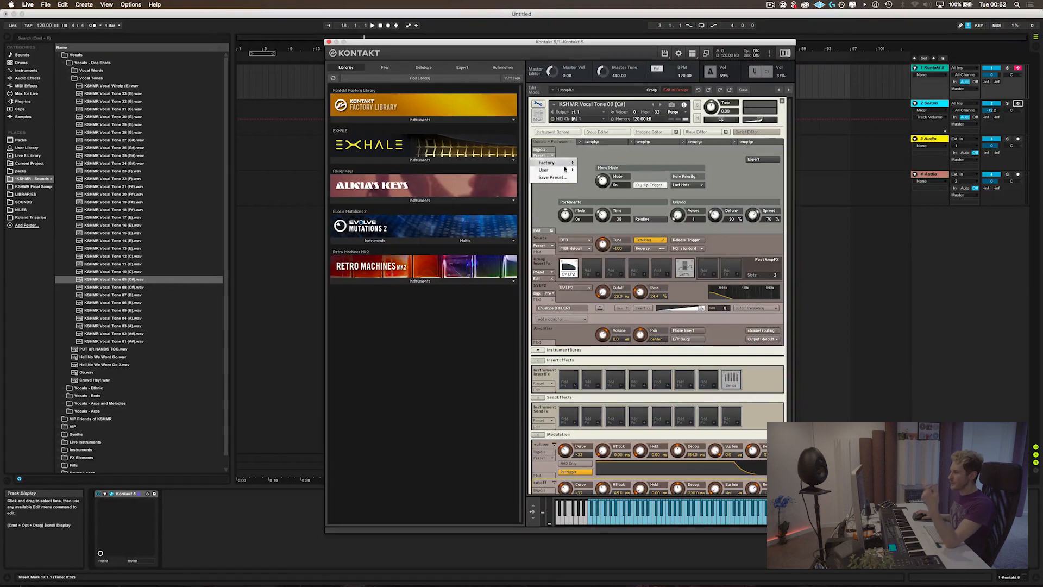
{"action": "mouse_move", "coordinate": [571, 166]}
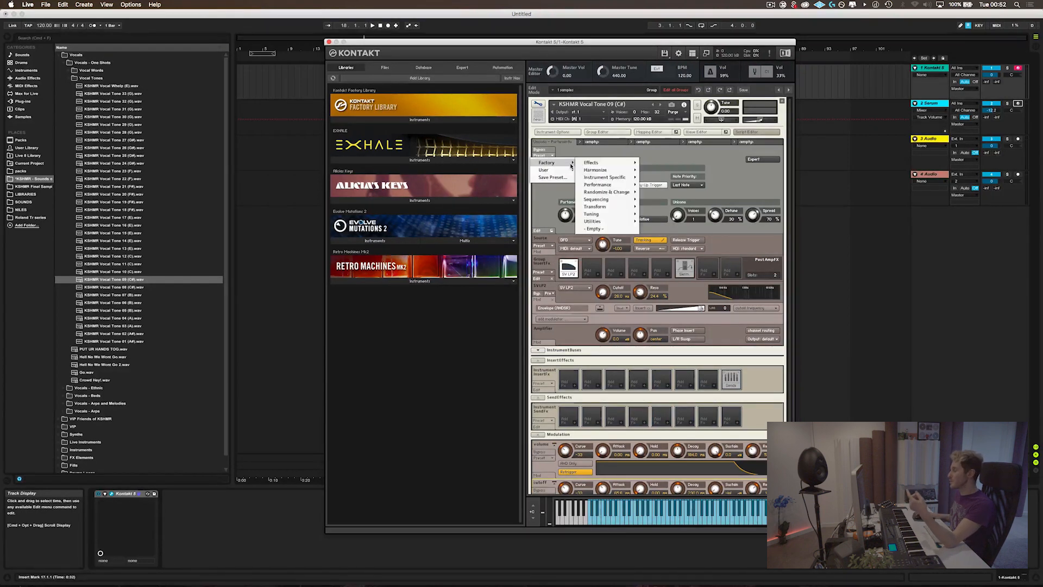
{"action": "mouse_move", "coordinate": [603, 163]}
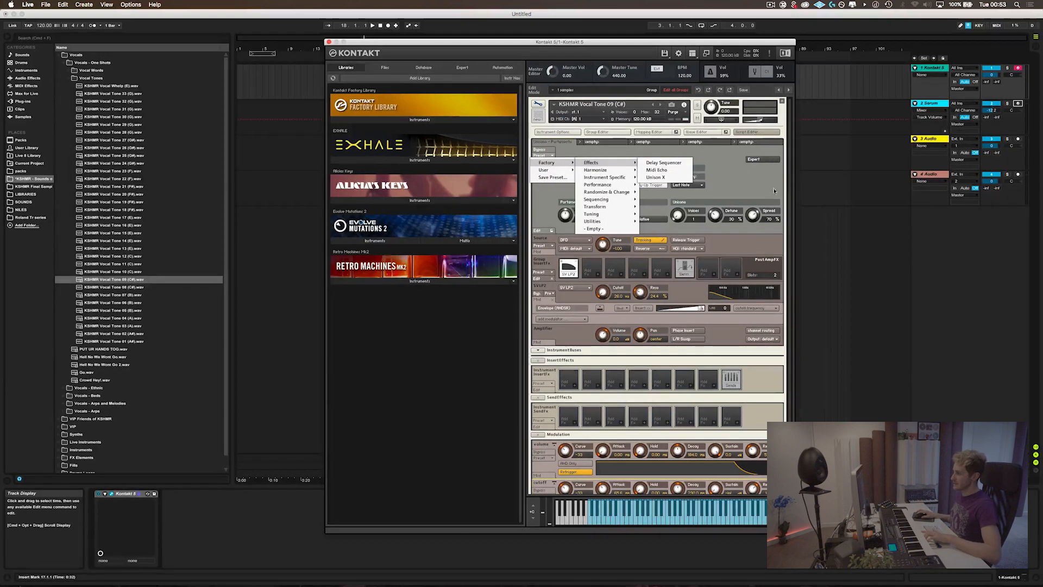
{"action": "left_click", "coordinate": [764, 132]}
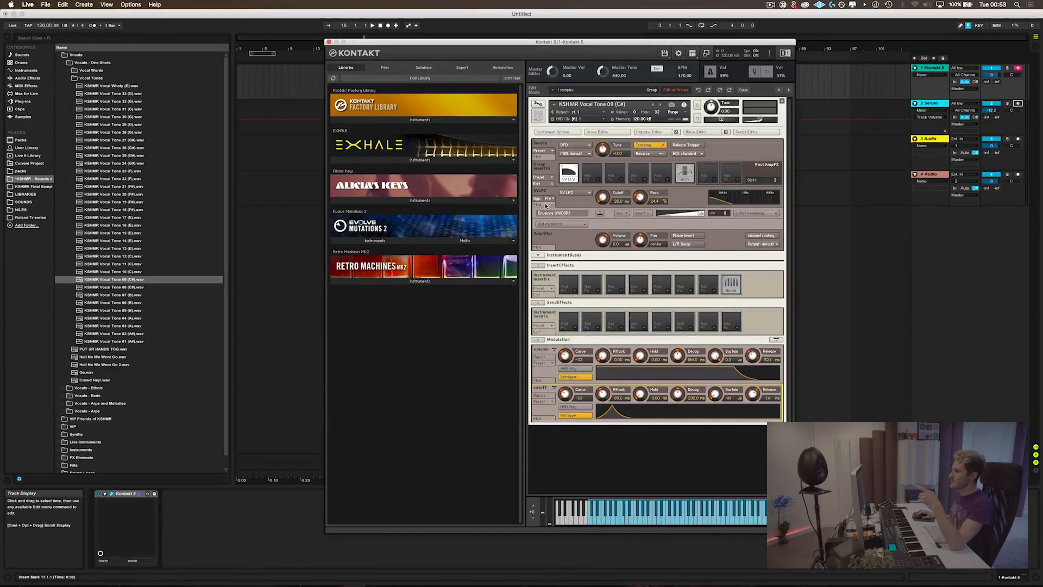
- Examine the SV filter's modulation assignments and the modulator sources available for it, including external sources and envelopes
{"action": "left_click", "coordinate": [546, 204]}
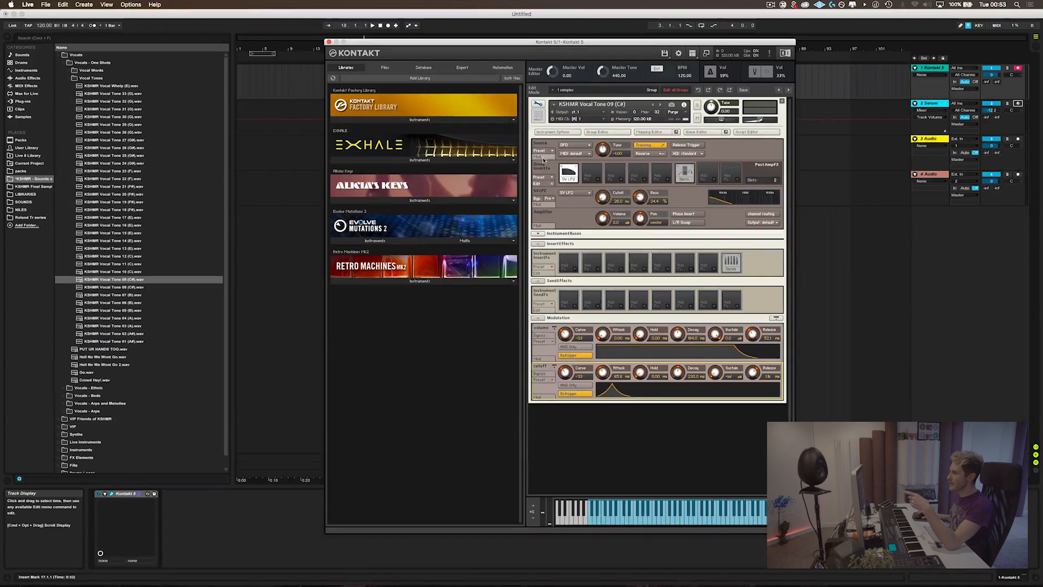
{"action": "left_click", "coordinate": [540, 157]}
{"action": "left_click", "coordinate": [539, 158]}
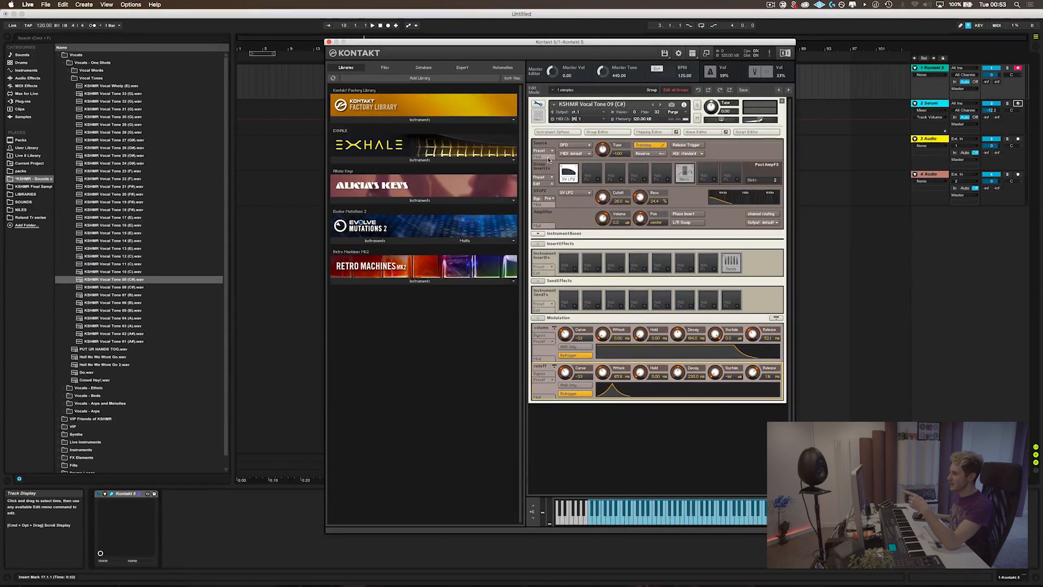
{"action": "left_click", "coordinate": [544, 159]}
{"action": "left_click", "coordinate": [545, 158]}
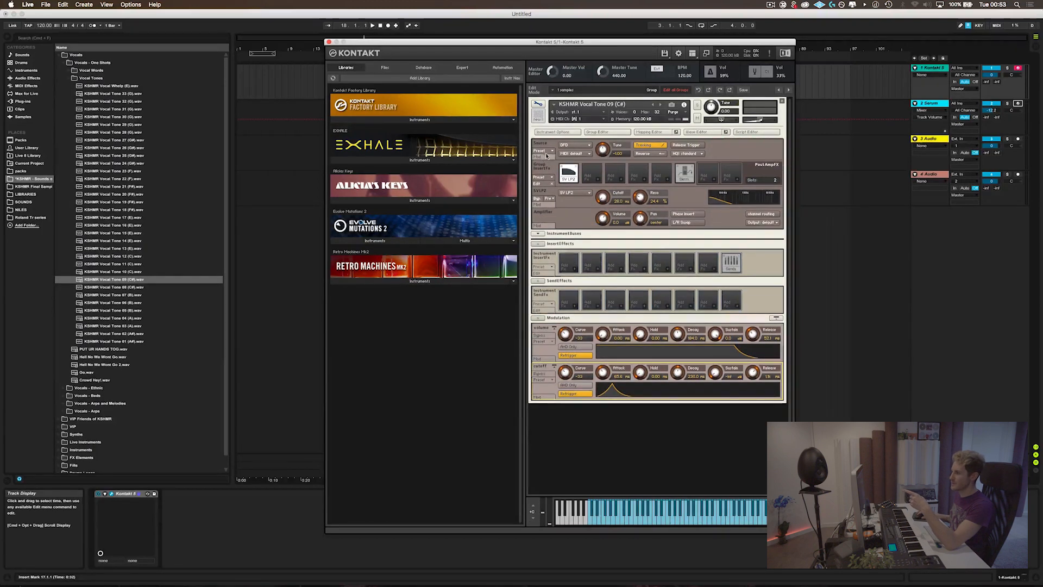
{"action": "left_click", "coordinate": [537, 204]}
{"action": "left_click", "coordinate": [557, 224]}
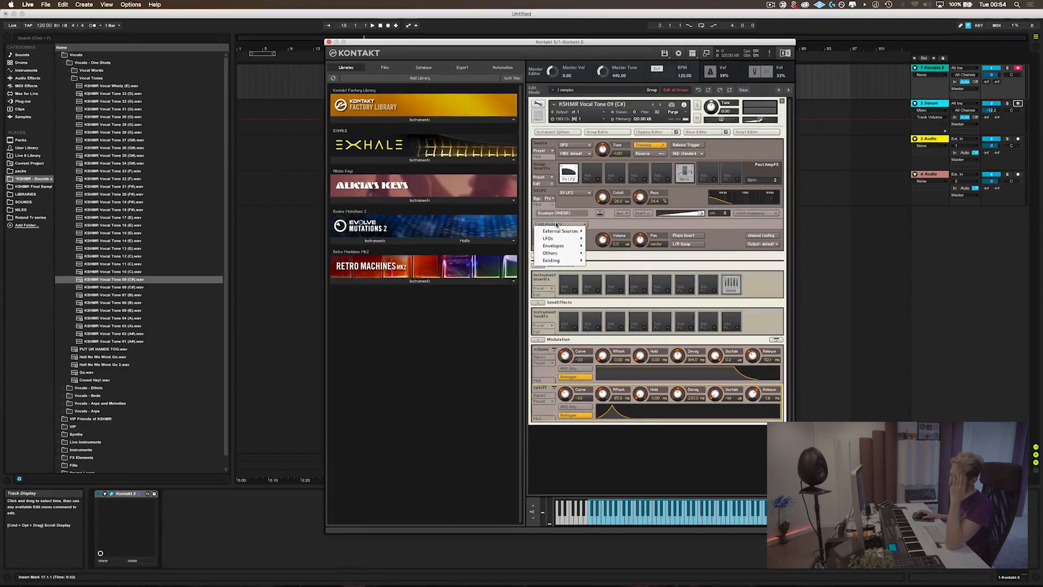
{"action": "mouse_move", "coordinate": [581, 233]}
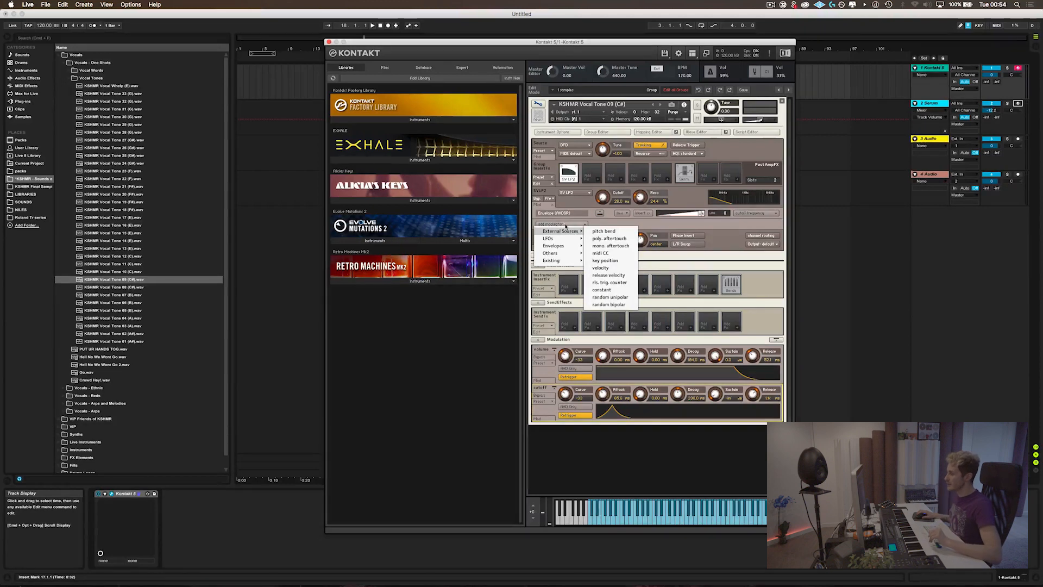
{"action": "left_click", "coordinate": [561, 225]}
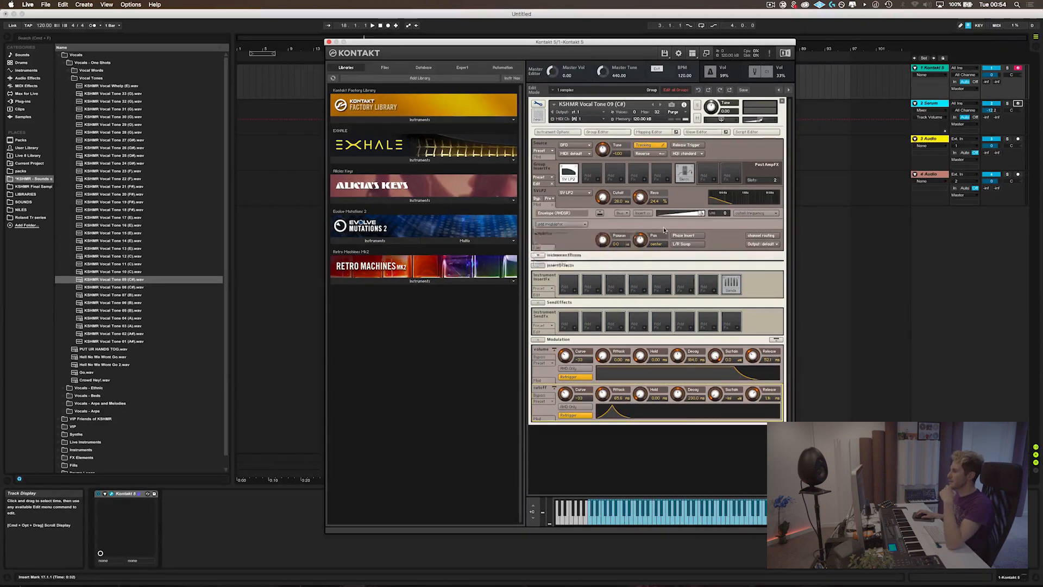
{"action": "left_click", "coordinate": [562, 225]}
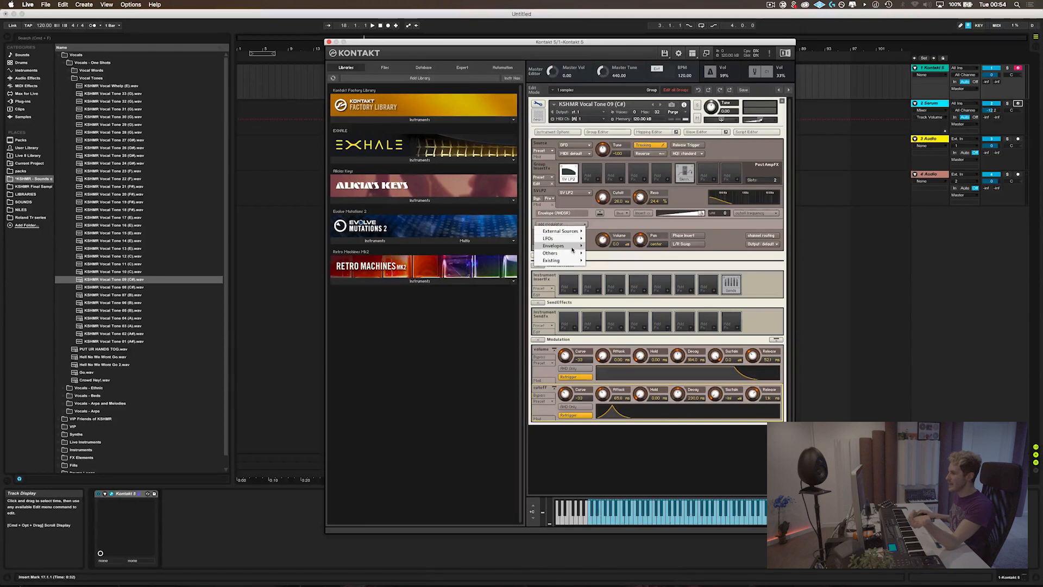
{"action": "mouse_move", "coordinate": [572, 249]}
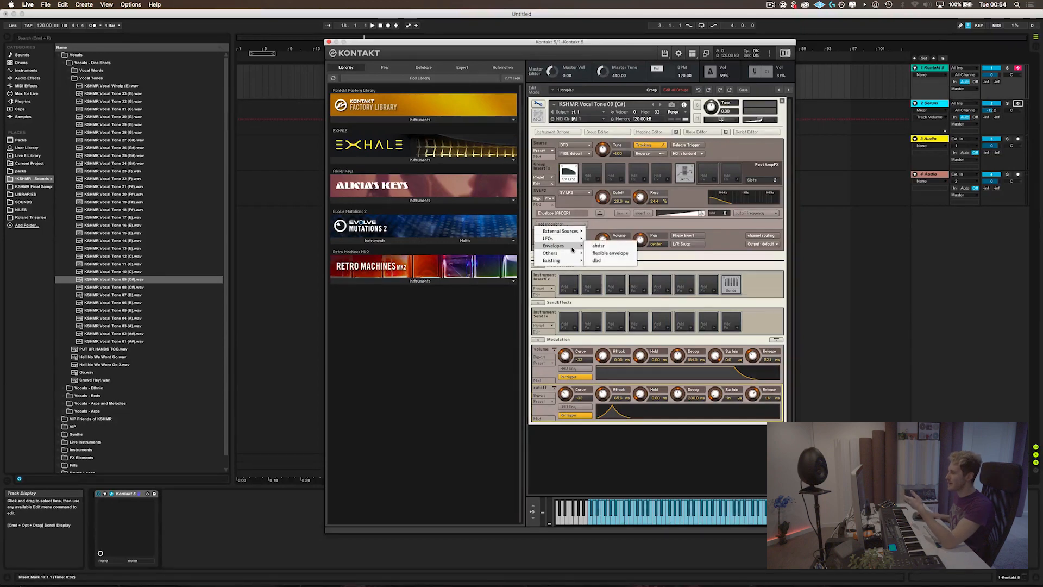
- Set the SV filter's resonance to about 28%
{"action": "left_click", "coordinate": [639, 199]}
{"action": "left_click_drag", "start_coordinate": [639, 200], "coordinate": [639, 198]}
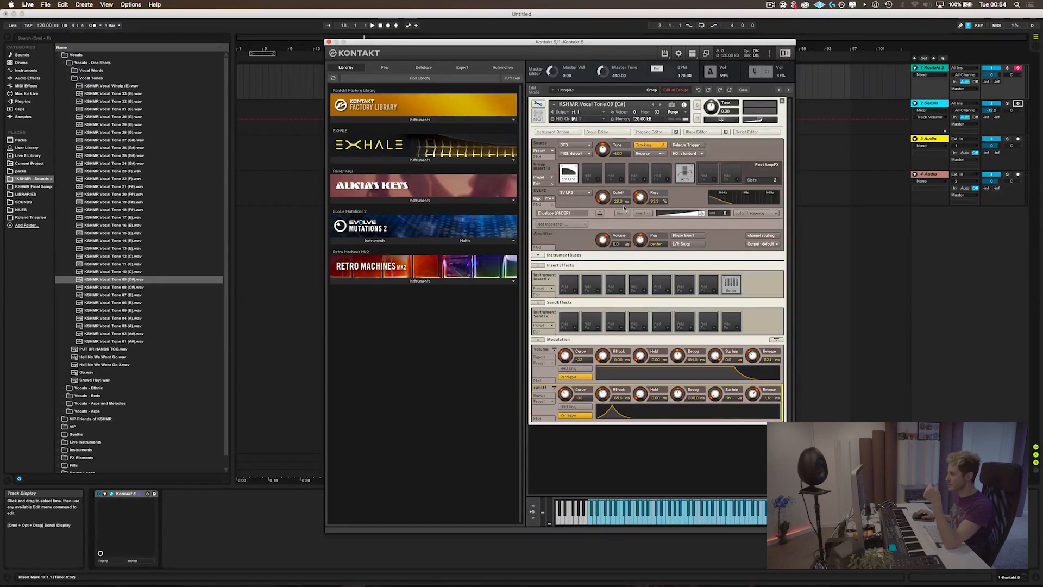
{"action": "left_click_drag", "start_coordinate": [646, 202], "coordinate": [644, 207]}
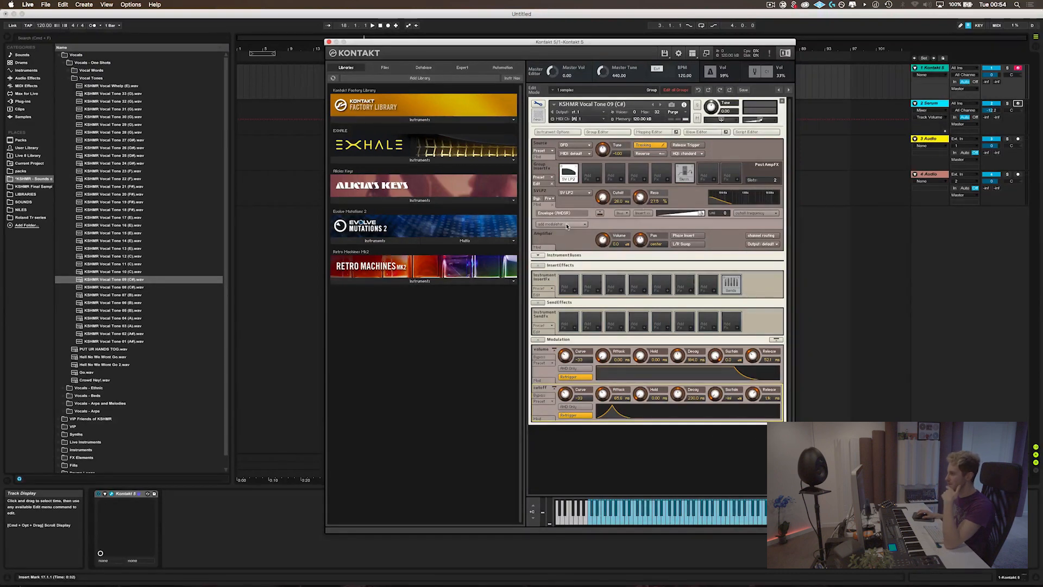
- Assign the existing cutoff envelope to the SV filter's resonance as well and reduce that assignment's modulation intensity
{"action": "left_click", "coordinate": [585, 224]}
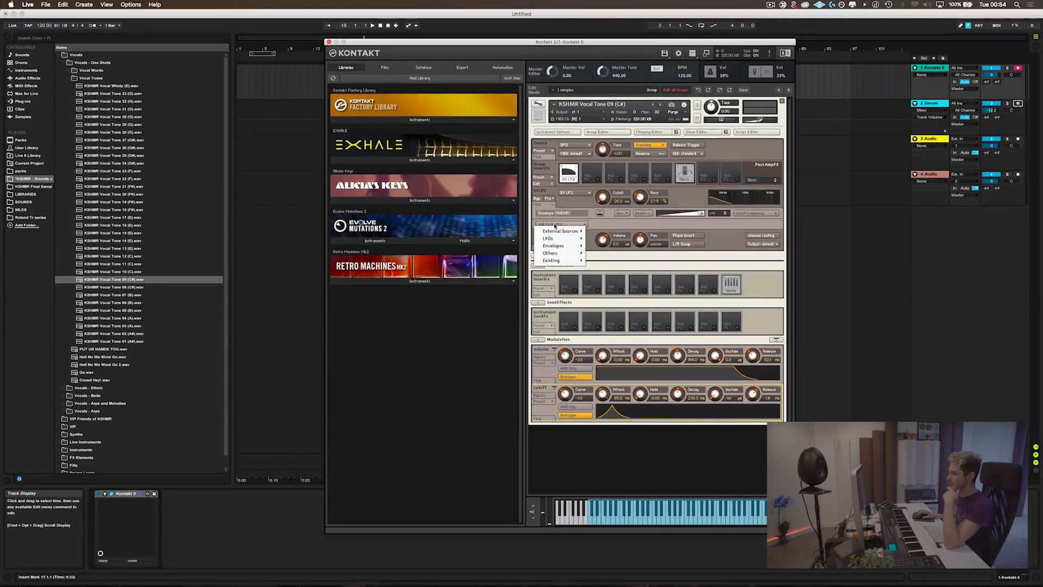
{"action": "left_click", "coordinate": [604, 228]}
{"action": "left_click", "coordinate": [560, 225]}
{"action": "mouse_move", "coordinate": [572, 263]}
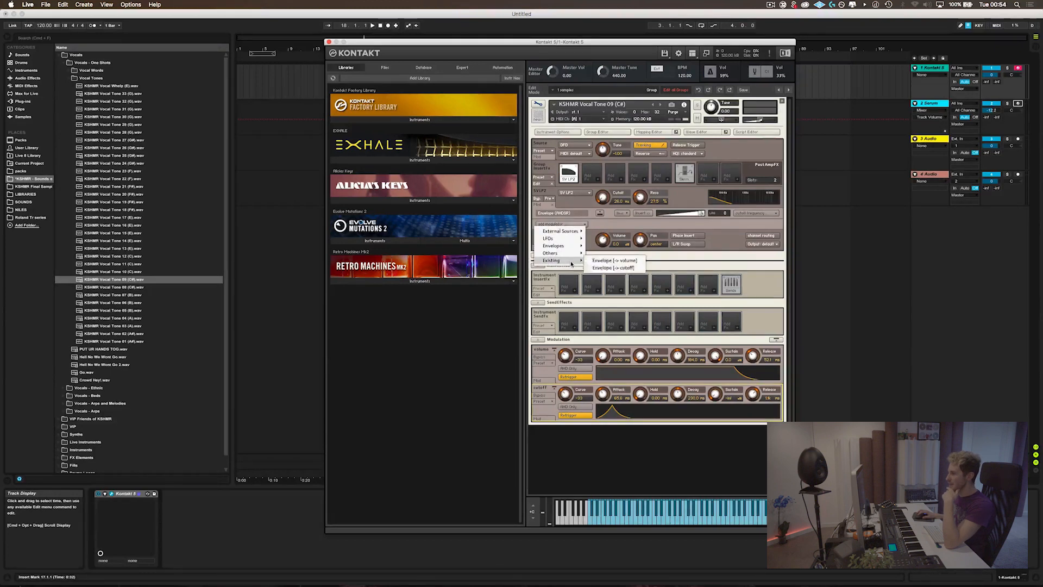
{"action": "left_click", "coordinate": [622, 269]}
{"action": "left_click", "coordinate": [756, 224]}
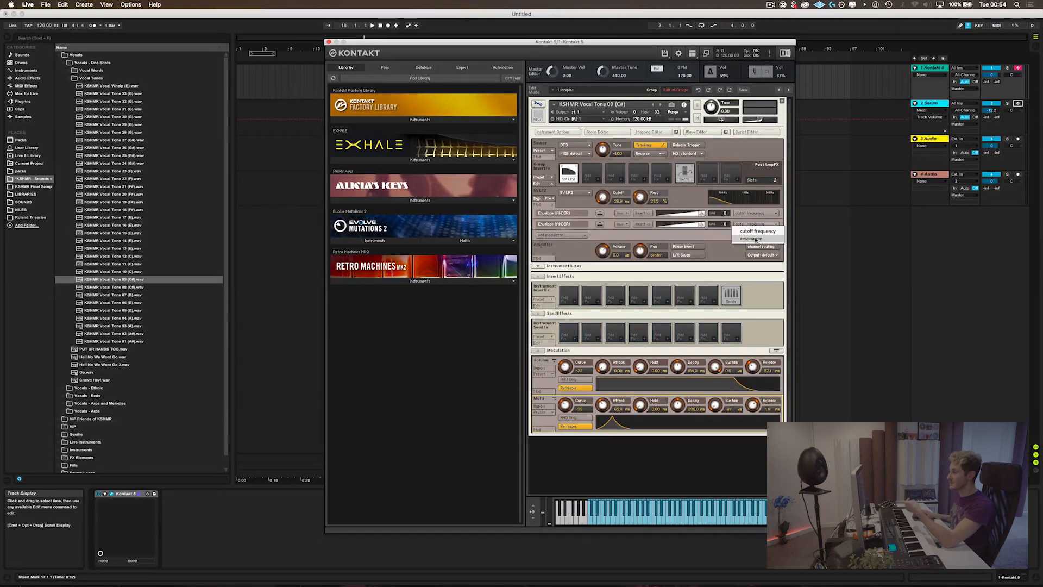
{"action": "left_click", "coordinate": [756, 239]}
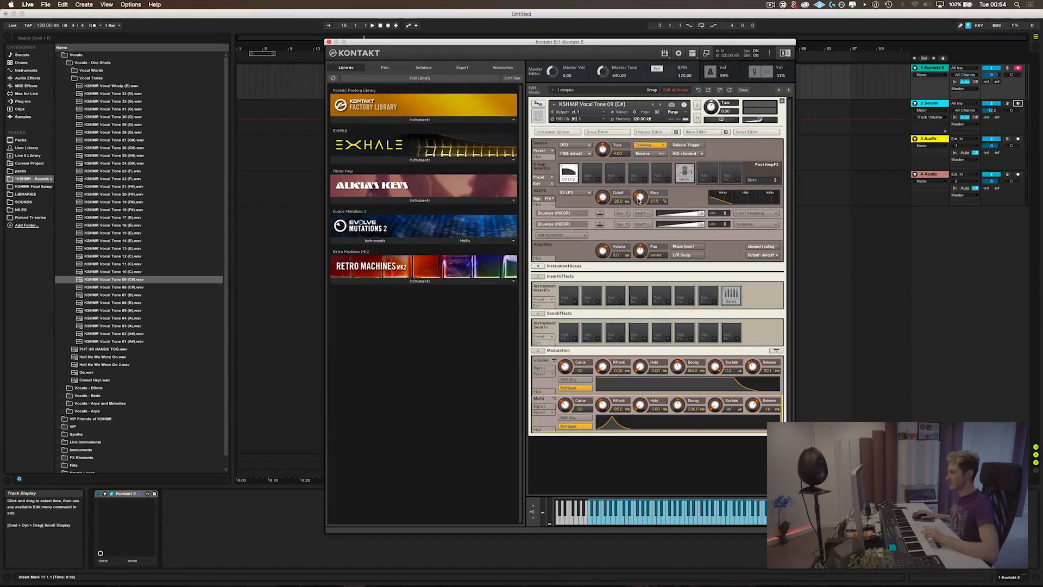
{"action": "left_click_drag", "start_coordinate": [703, 224], "coordinate": [664, 230]}
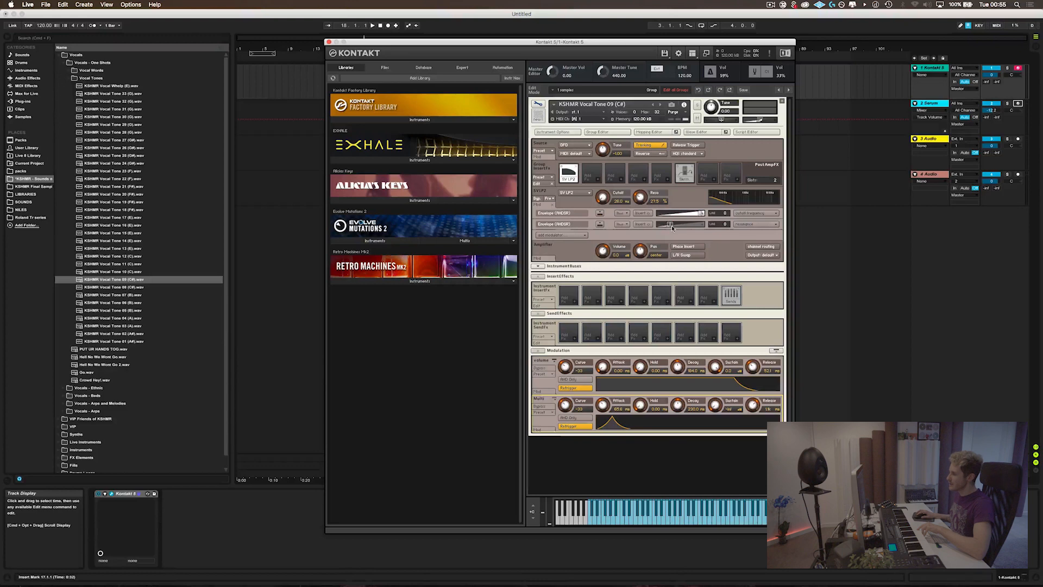
- Increase the envelope's modulation intensity on the SV filter's resonance and collapse the filter's modulation assignments
{"action": "left_click_drag", "start_coordinate": [672, 227], "coordinate": [674, 226]}
{"action": "left_click_drag", "start_coordinate": [674, 225], "coordinate": [686, 226]}
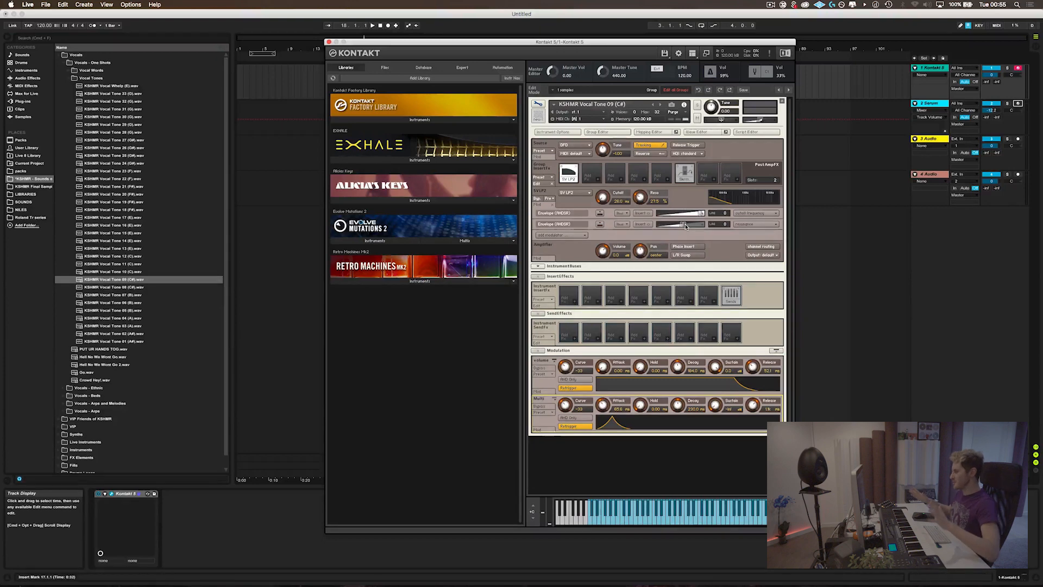
{"action": "left_click", "coordinate": [549, 207]}
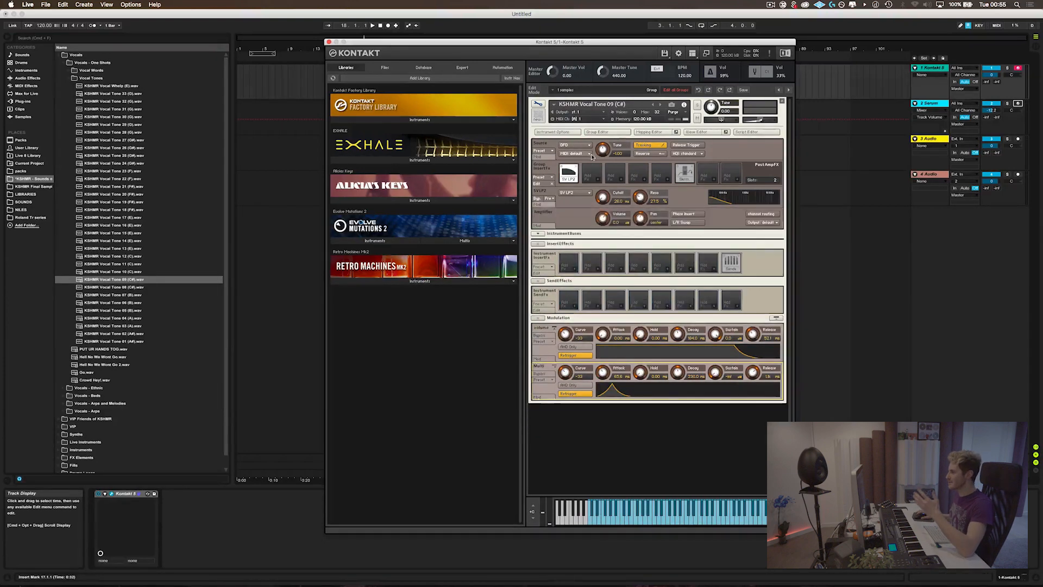
- Add a new AHDSR envelope as a pitch modulator in the Source module and bring up its settings
{"action": "left_click", "coordinate": [549, 158]}
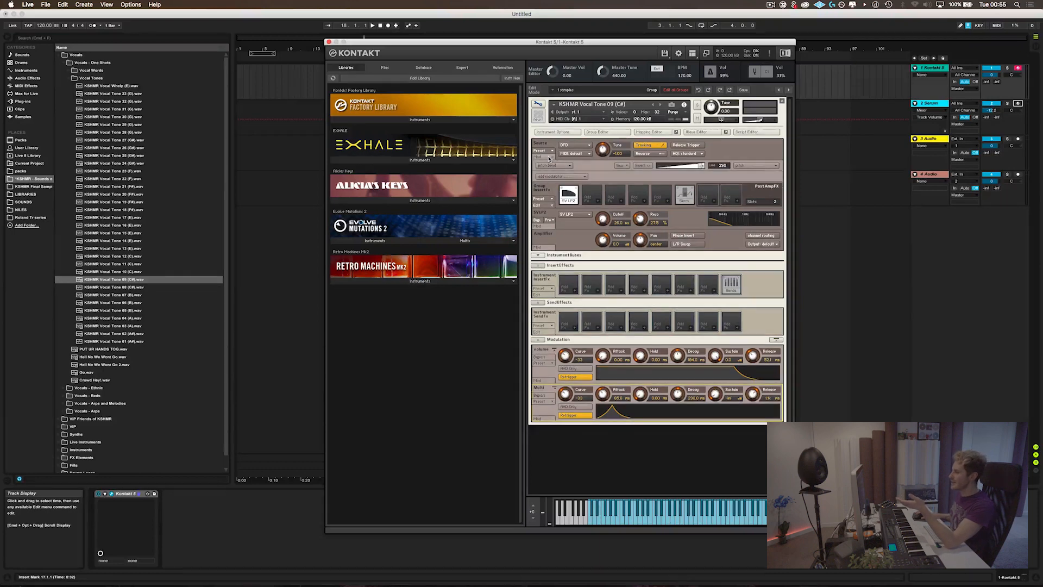
{"action": "left_click", "coordinate": [571, 177]}
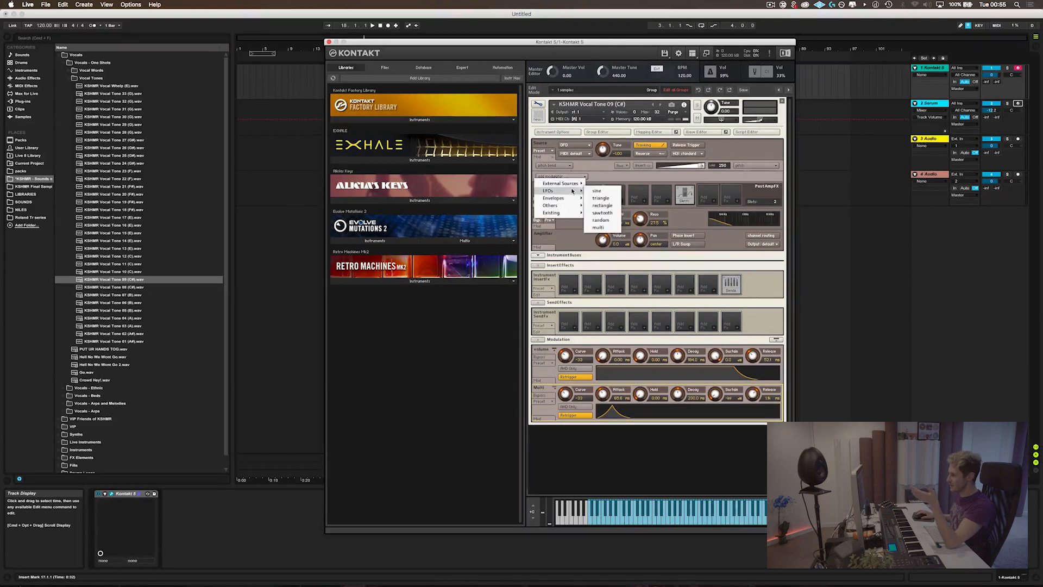
{"action": "mouse_move", "coordinate": [569, 198]}
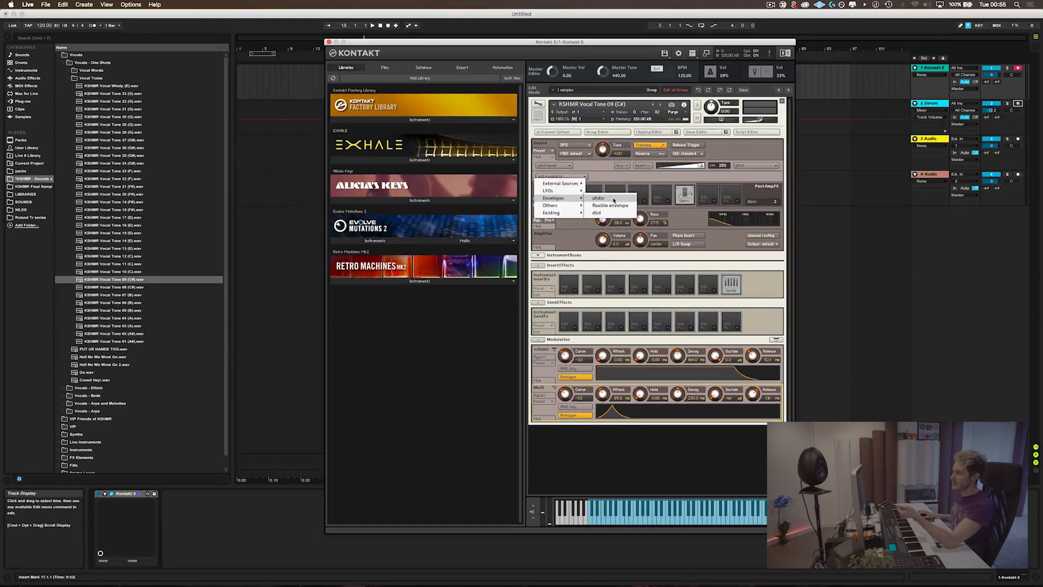
{"action": "left_click", "coordinate": [614, 200]}
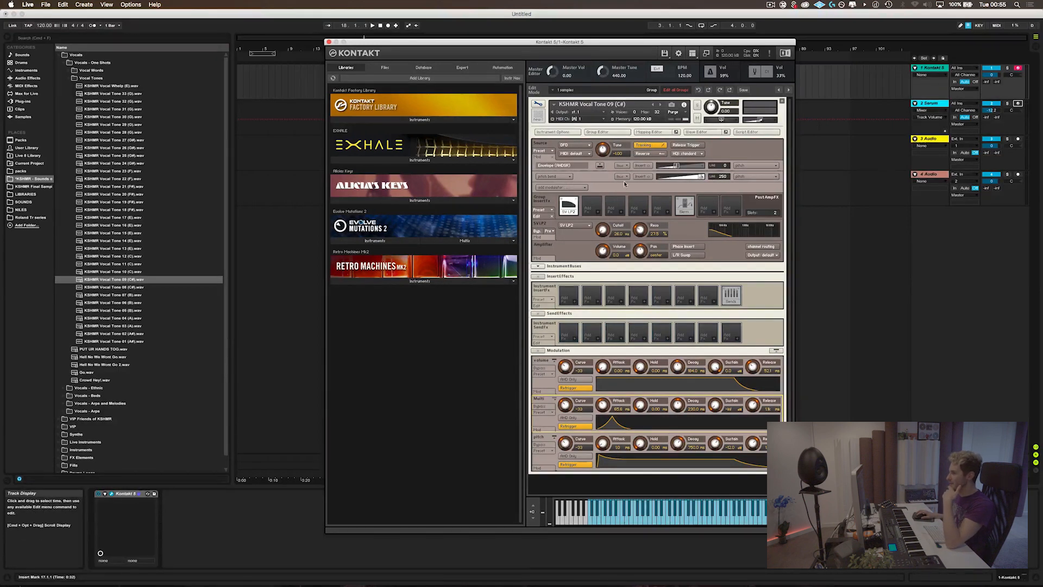
{"action": "left_click", "coordinate": [601, 167]}
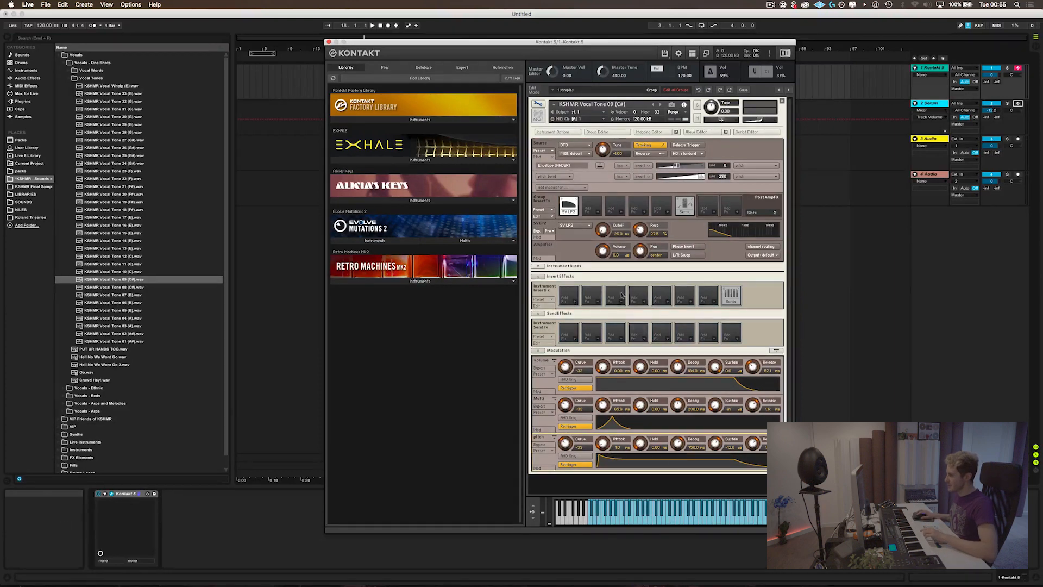
- Bypass the SV filter and shape the pitch envelope with a longer attack, minimum sustain and an adjusted decay
{"action": "left_click", "coordinate": [563, 201]}
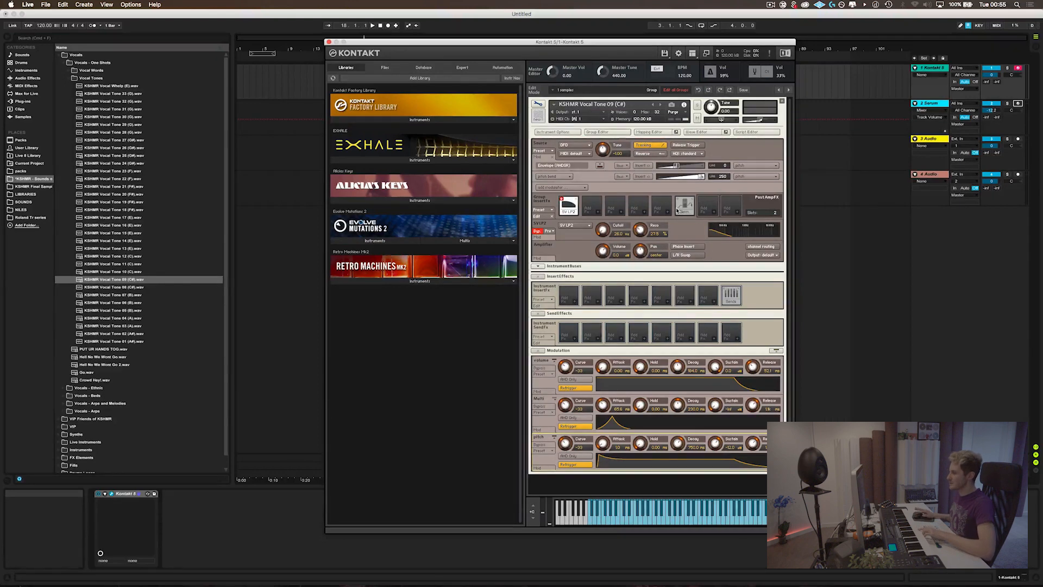
{"action": "left_click_drag", "start_coordinate": [603, 442], "coordinate": [634, 427]}
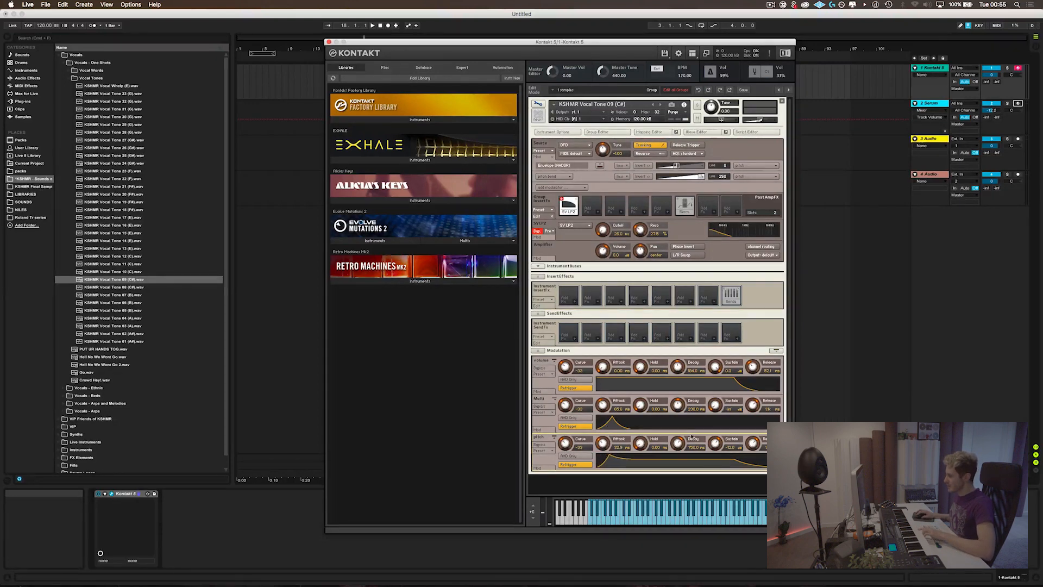
{"action": "left_click_drag", "start_coordinate": [717, 441], "coordinate": [708, 537]}
{"action": "left_click_drag", "start_coordinate": [681, 449], "coordinate": [680, 442]}
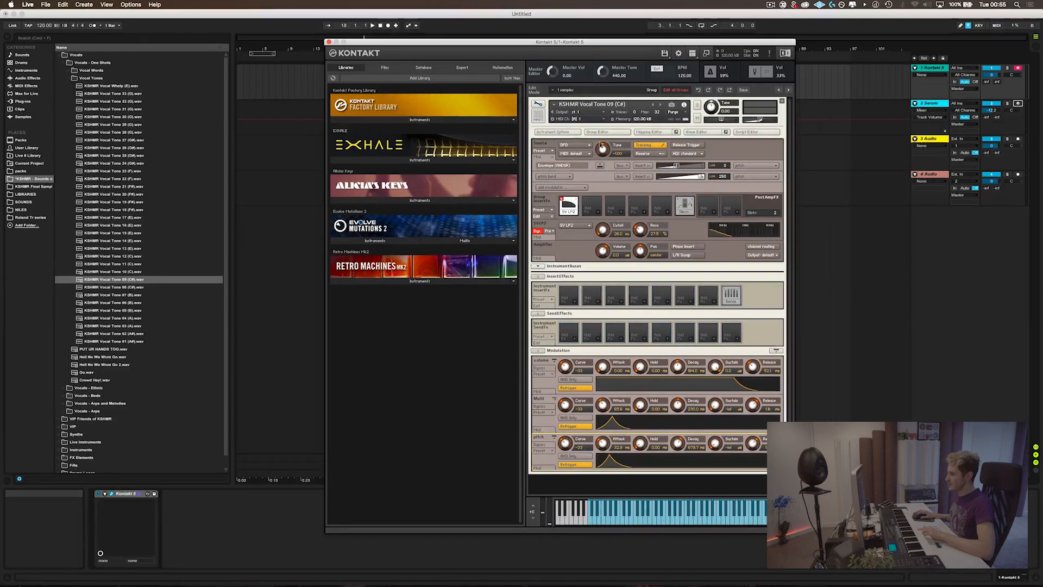
- Raise the pitch envelope's modulation intensity to maximum and set its attack to about 41 ms, with the SV filter switched back on
{"action": "left_click_drag", "start_coordinate": [677, 165], "coordinate": [735, 166]}
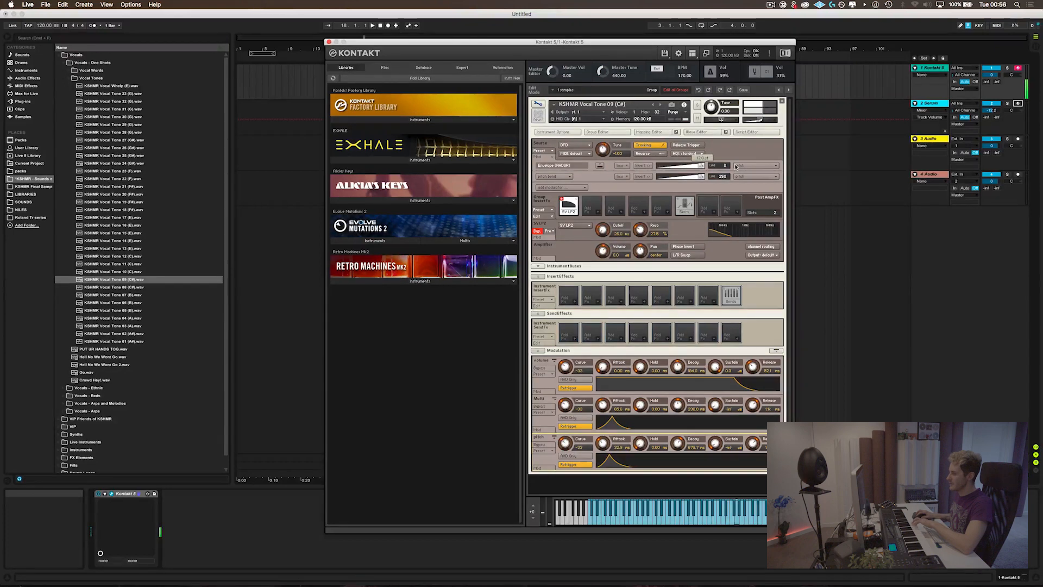
{"action": "left_click_drag", "start_coordinate": [601, 445], "coordinate": [605, 483]}
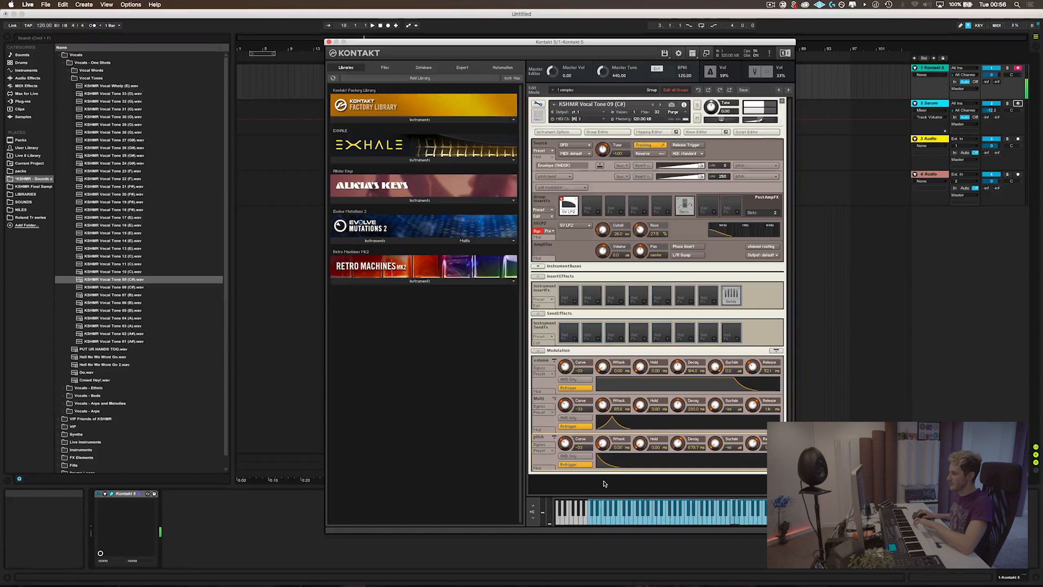
{"action": "left_click", "coordinate": [563, 200]}
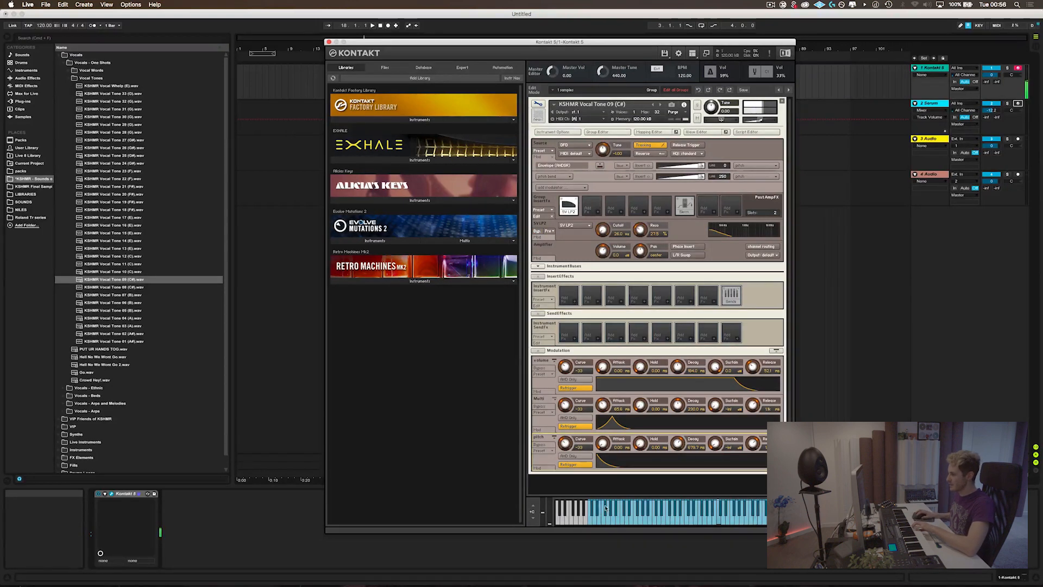
{"action": "left_click_drag", "start_coordinate": [603, 442], "coordinate": [607, 417]}
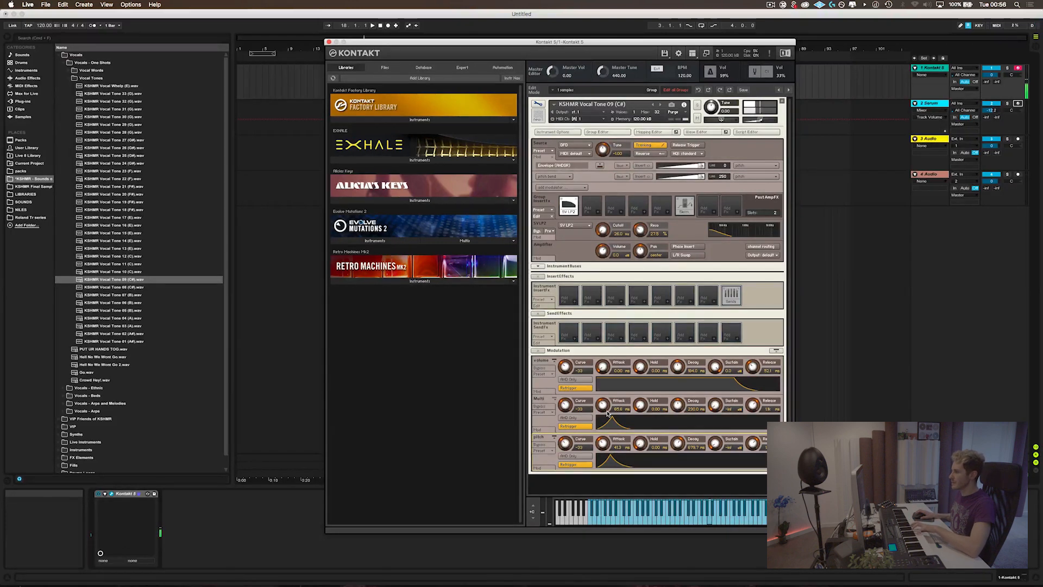
- Preview the original KSHMR Vocal Tone 09 (C#) sample in the browser to compare it with the instrument
{"action": "left_click", "coordinate": [122, 281]}
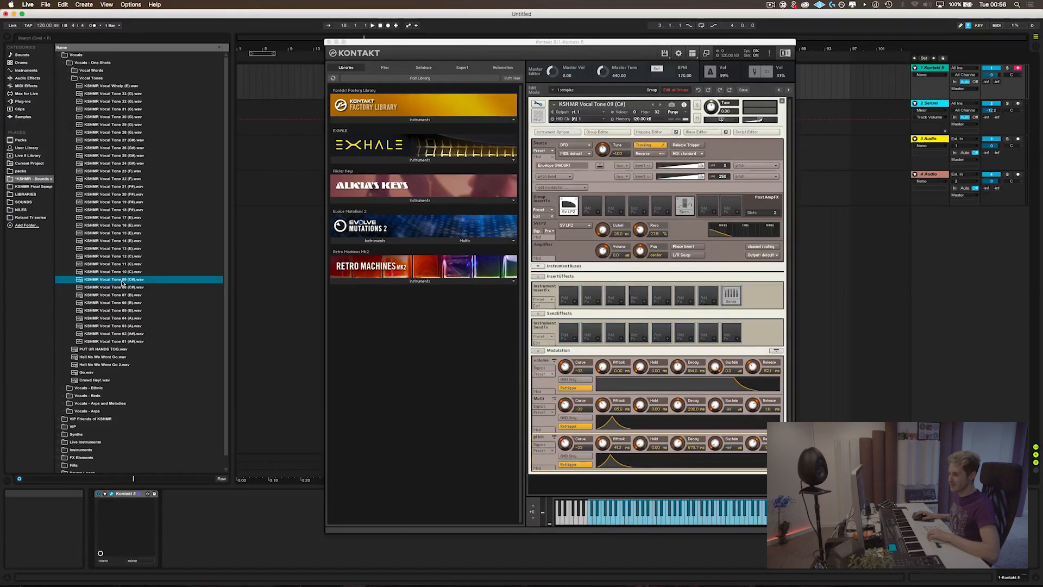
{"action": "left_click_drag", "start_coordinate": [124, 282], "coordinate": [686, 296]}
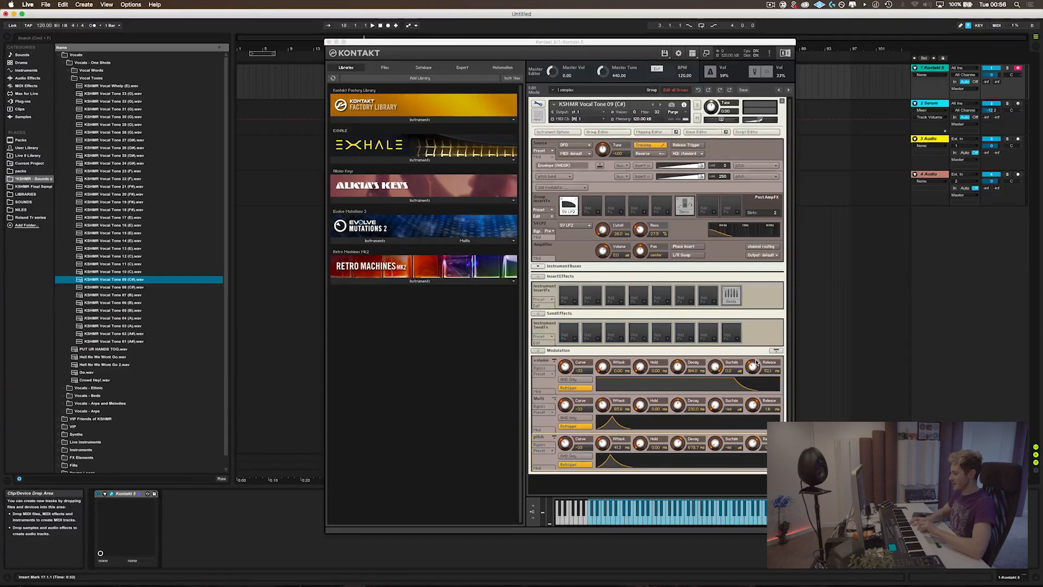